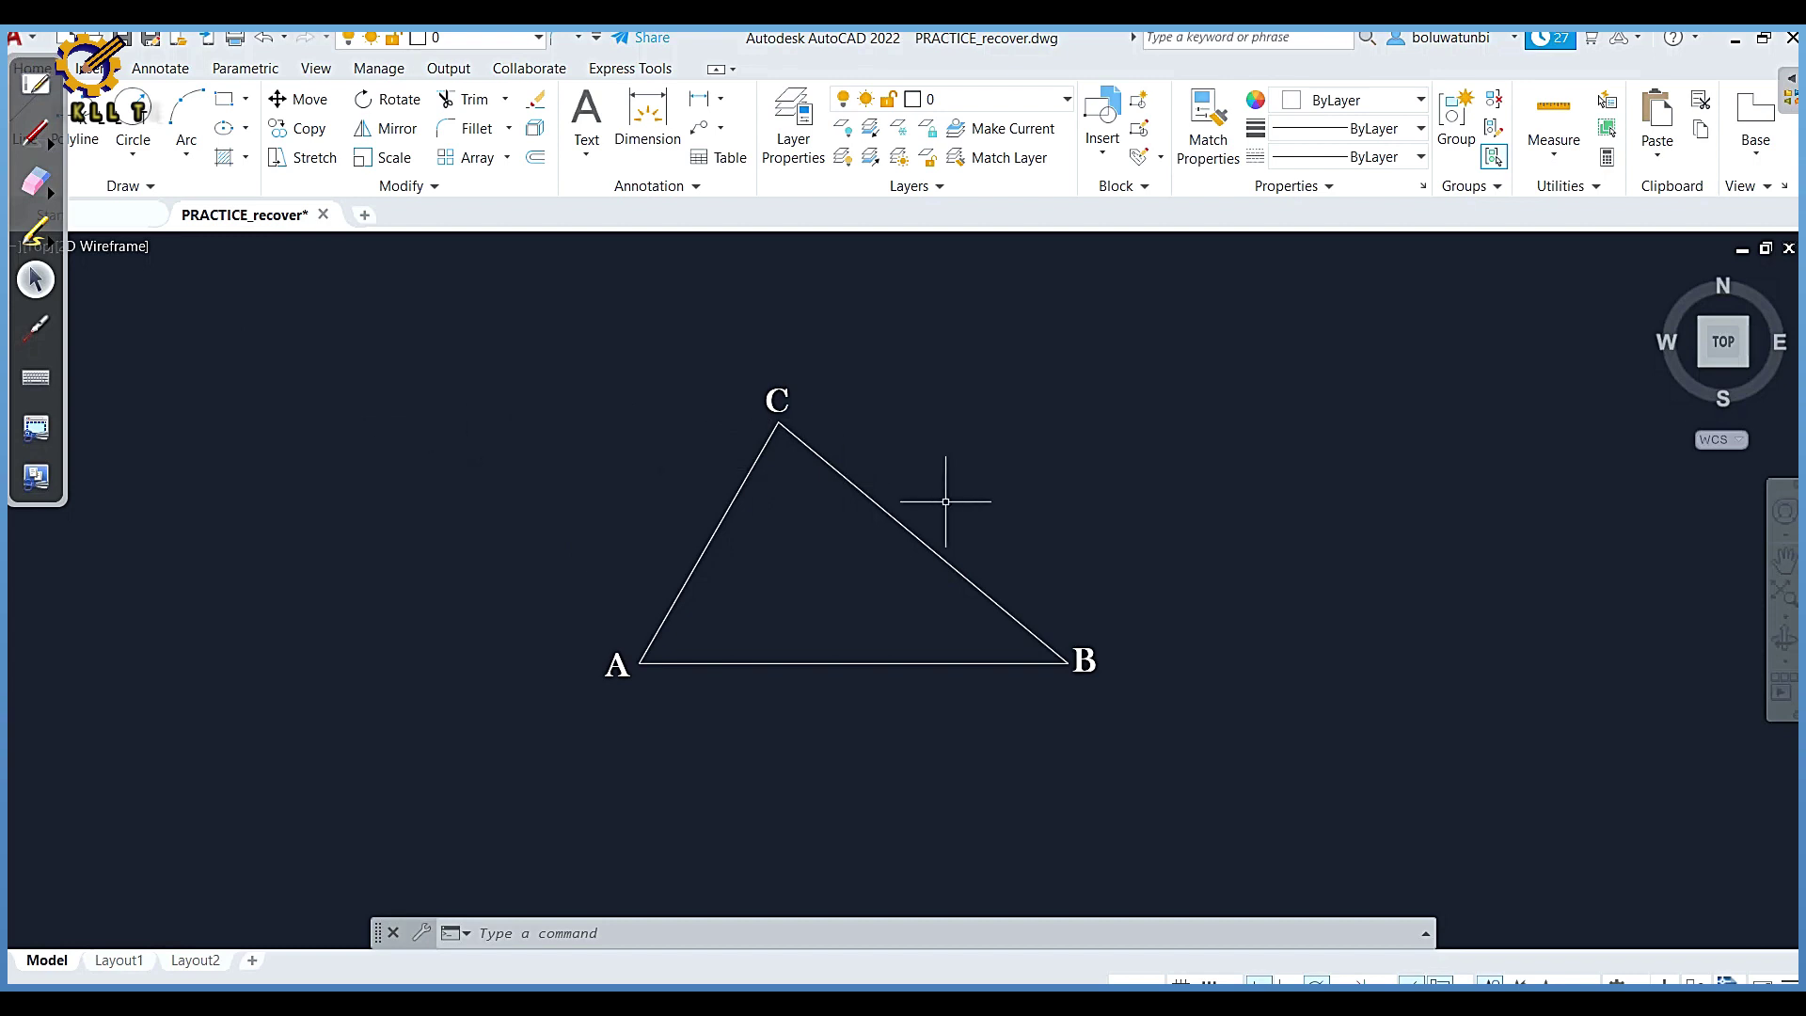
Step: Freehand-sketch green extensions of BC past C and AB past B, with exterior-angle arcs at C and B
{"action": "middle_click_drag", "start_coordinate": [947, 499], "coordinate": [943, 639]}
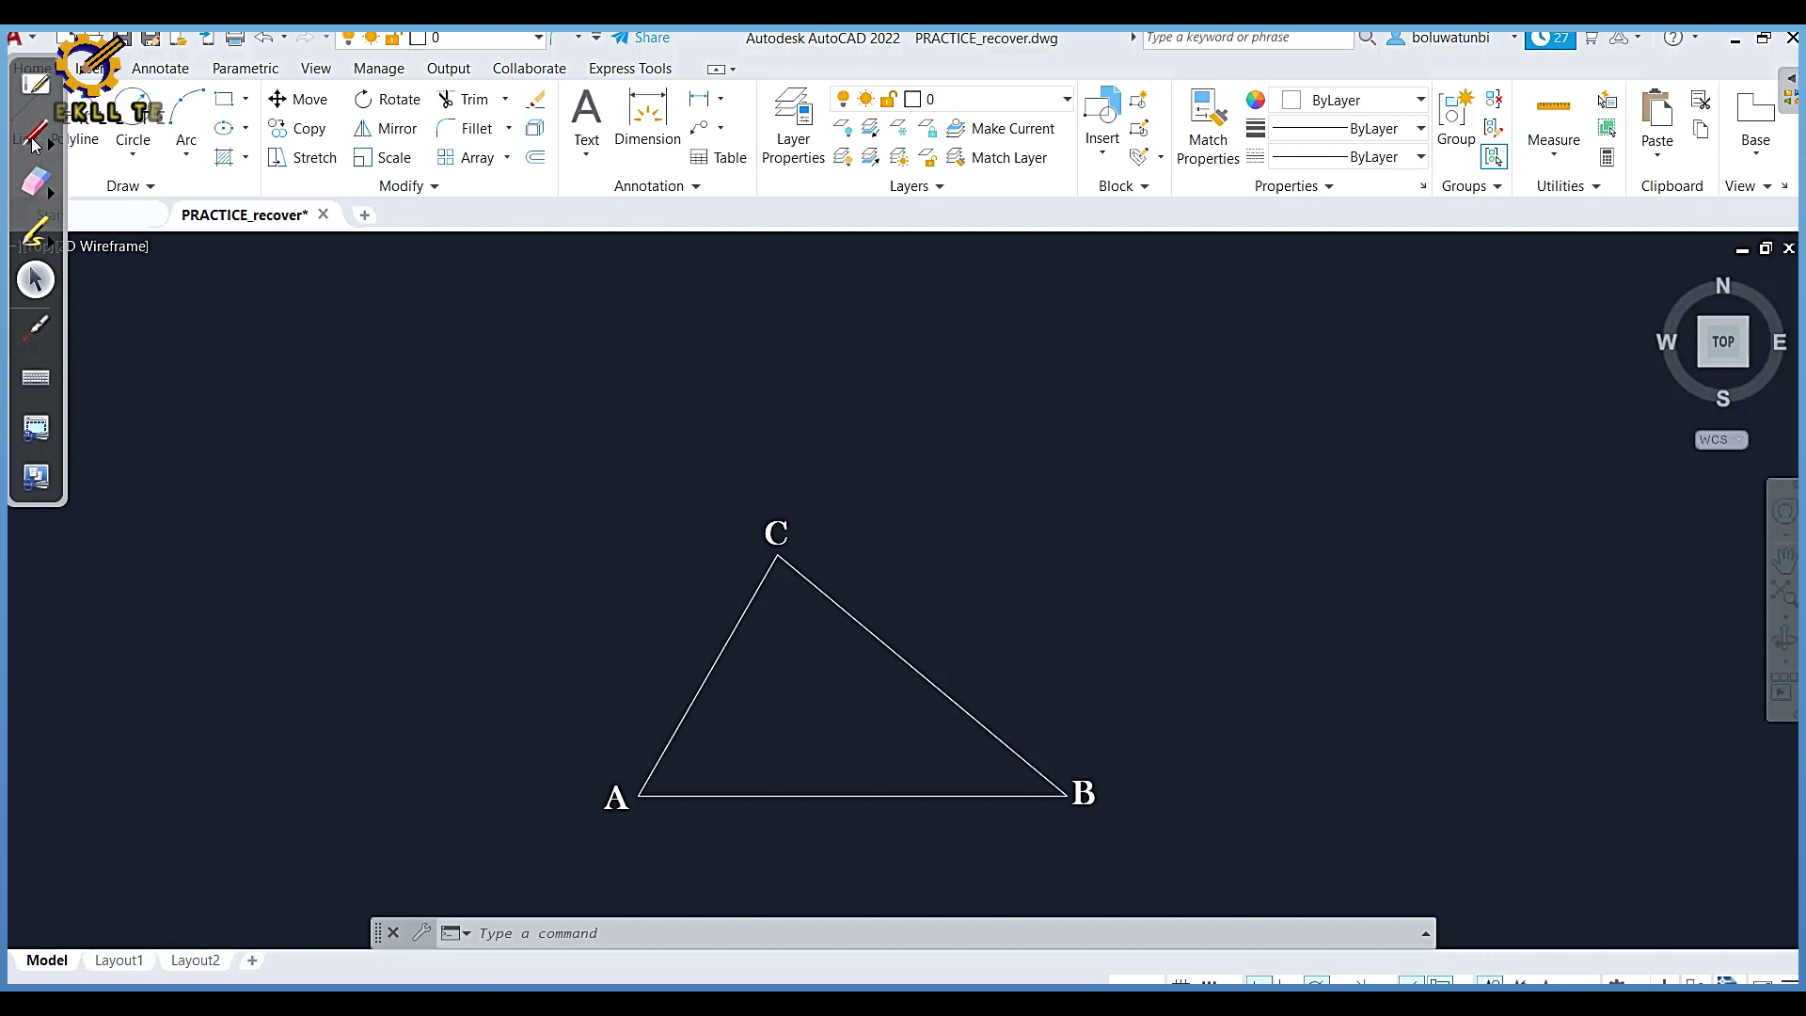
{"action": "left_click", "coordinate": [35, 137]}
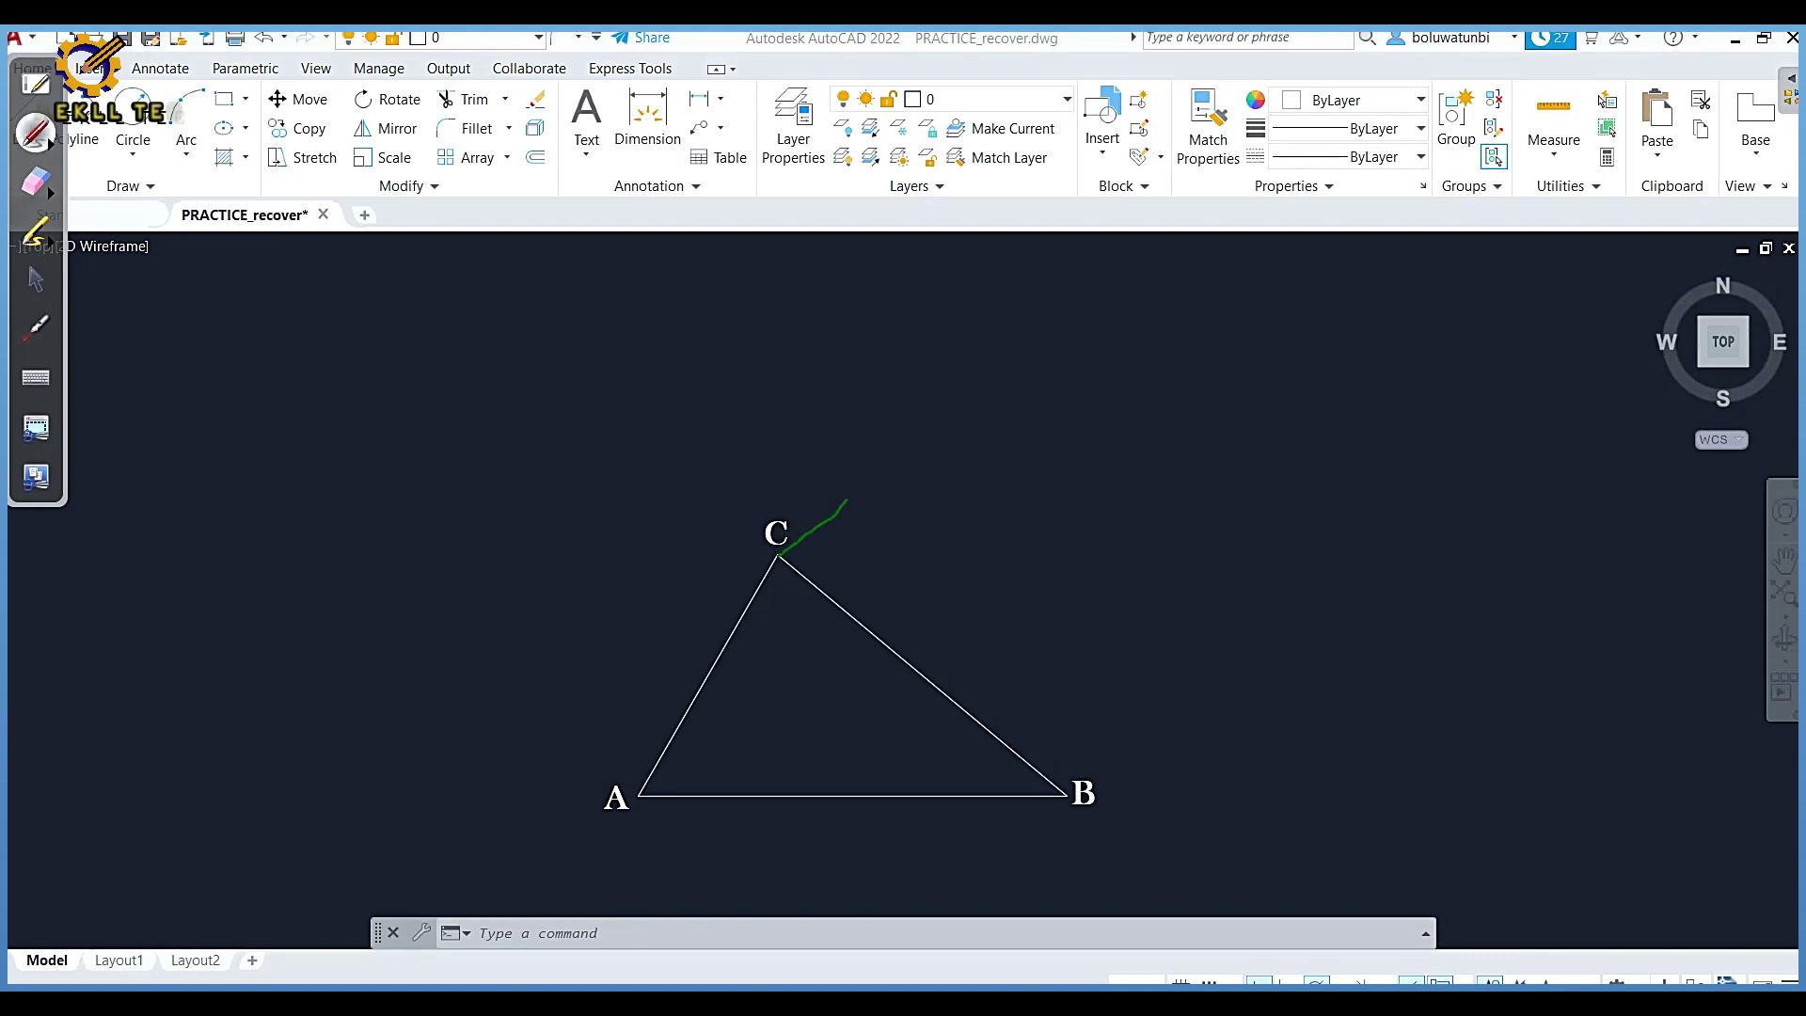
{"action": "left_click_drag", "start_coordinate": [847, 499], "coordinate": [947, 338]}
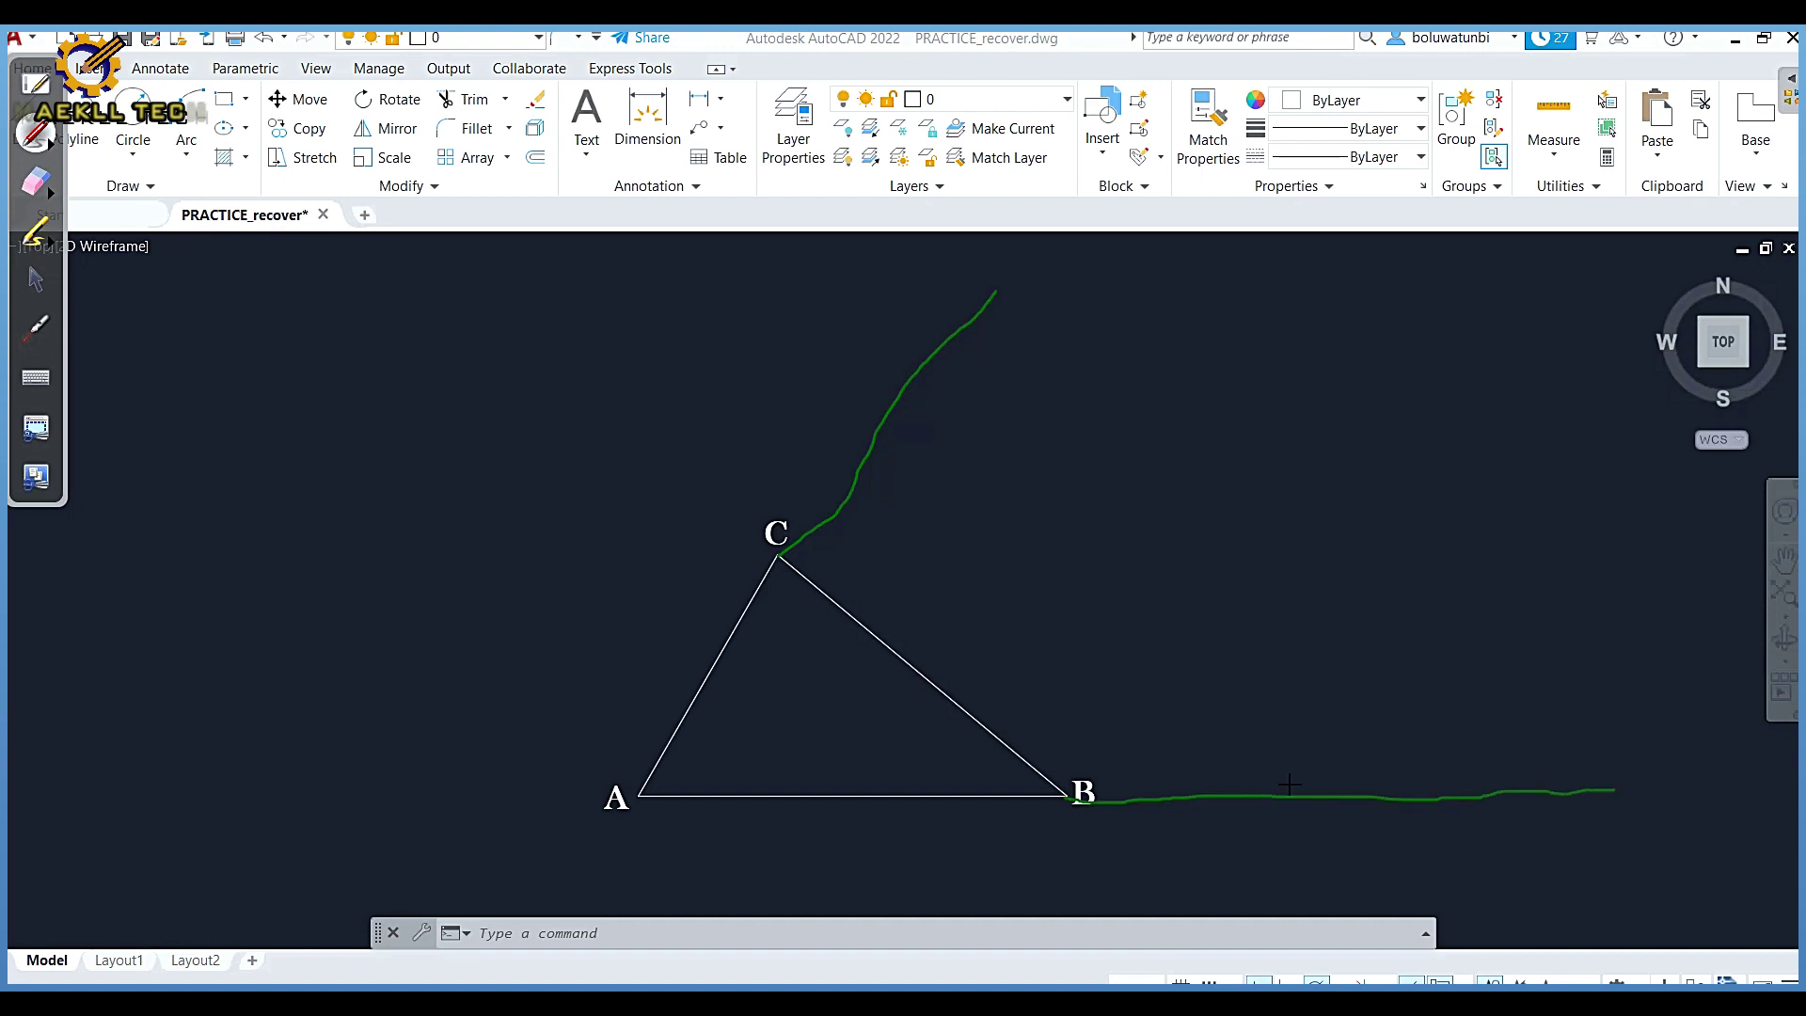
{"action": "left_click_drag", "start_coordinate": [852, 478], "coordinate": [958, 635]}
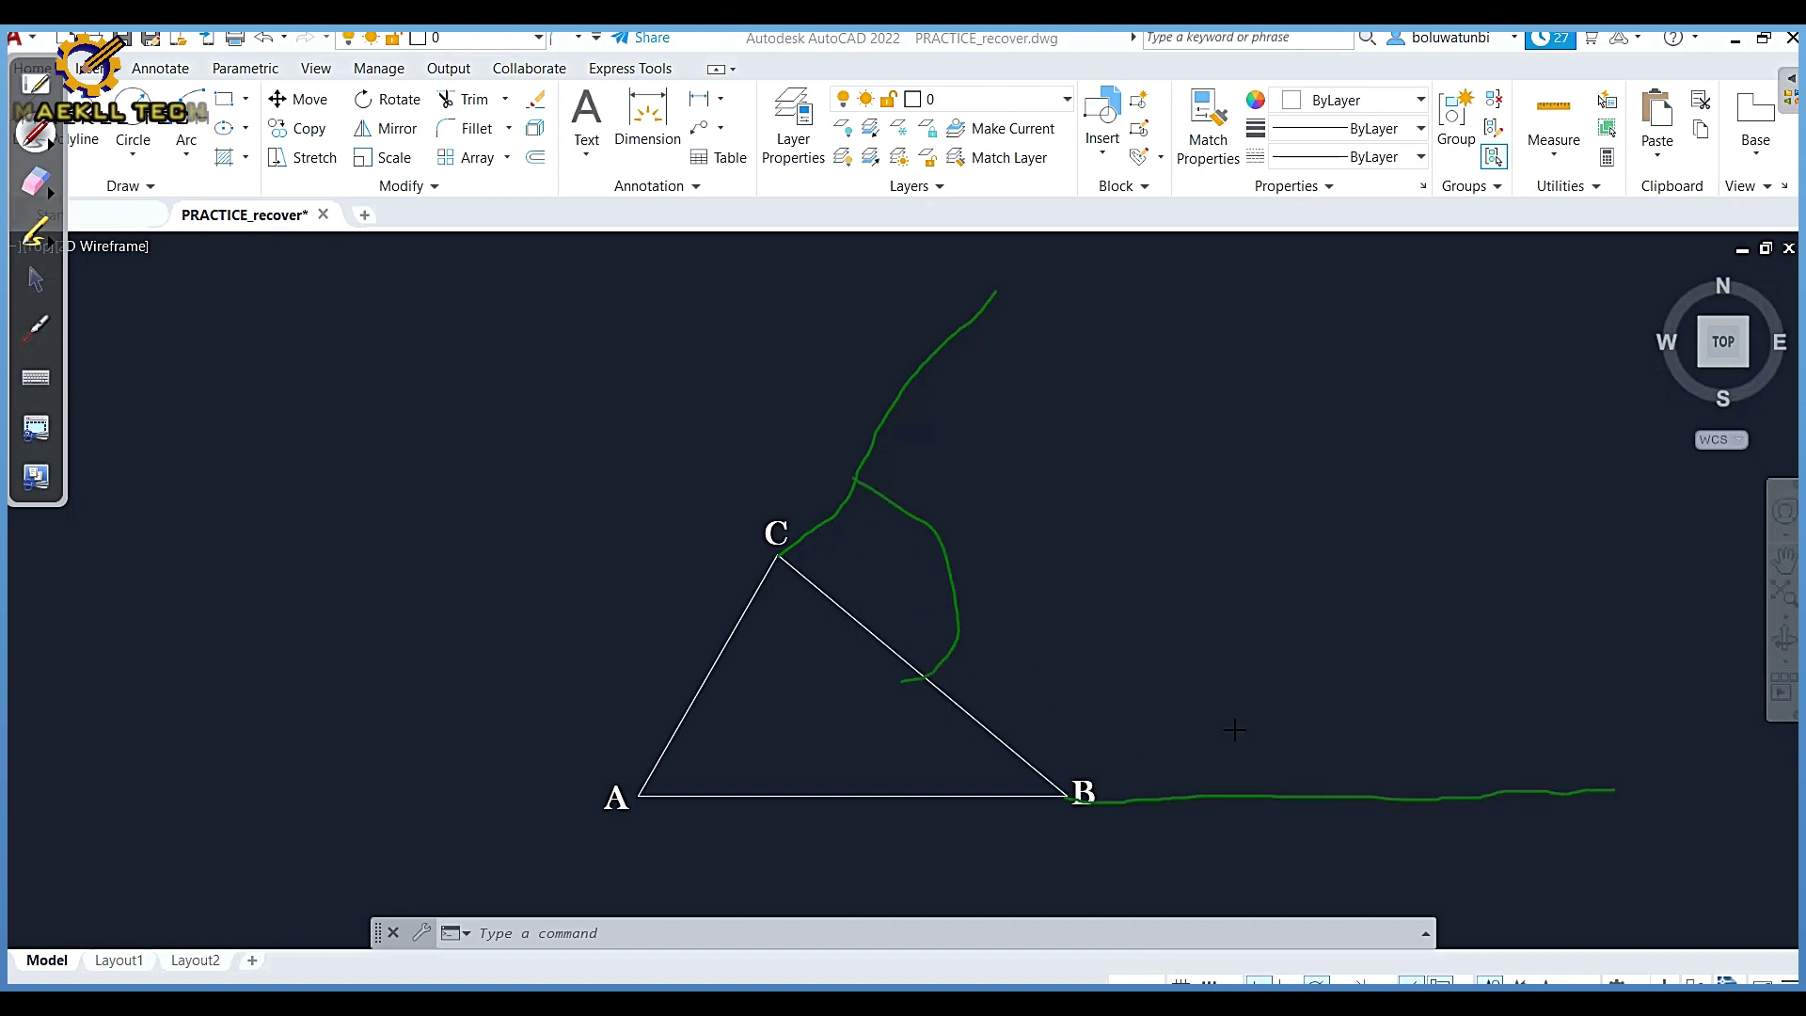
{"action": "mouse_move", "coordinate": [1235, 795]}
{"action": "left_mouse_down"}
{"action": "mouse_move", "coordinate": [1051, 717]}
{"action": "mouse_move", "coordinate": [988, 729]}
{"action": "left_mouse_up"}
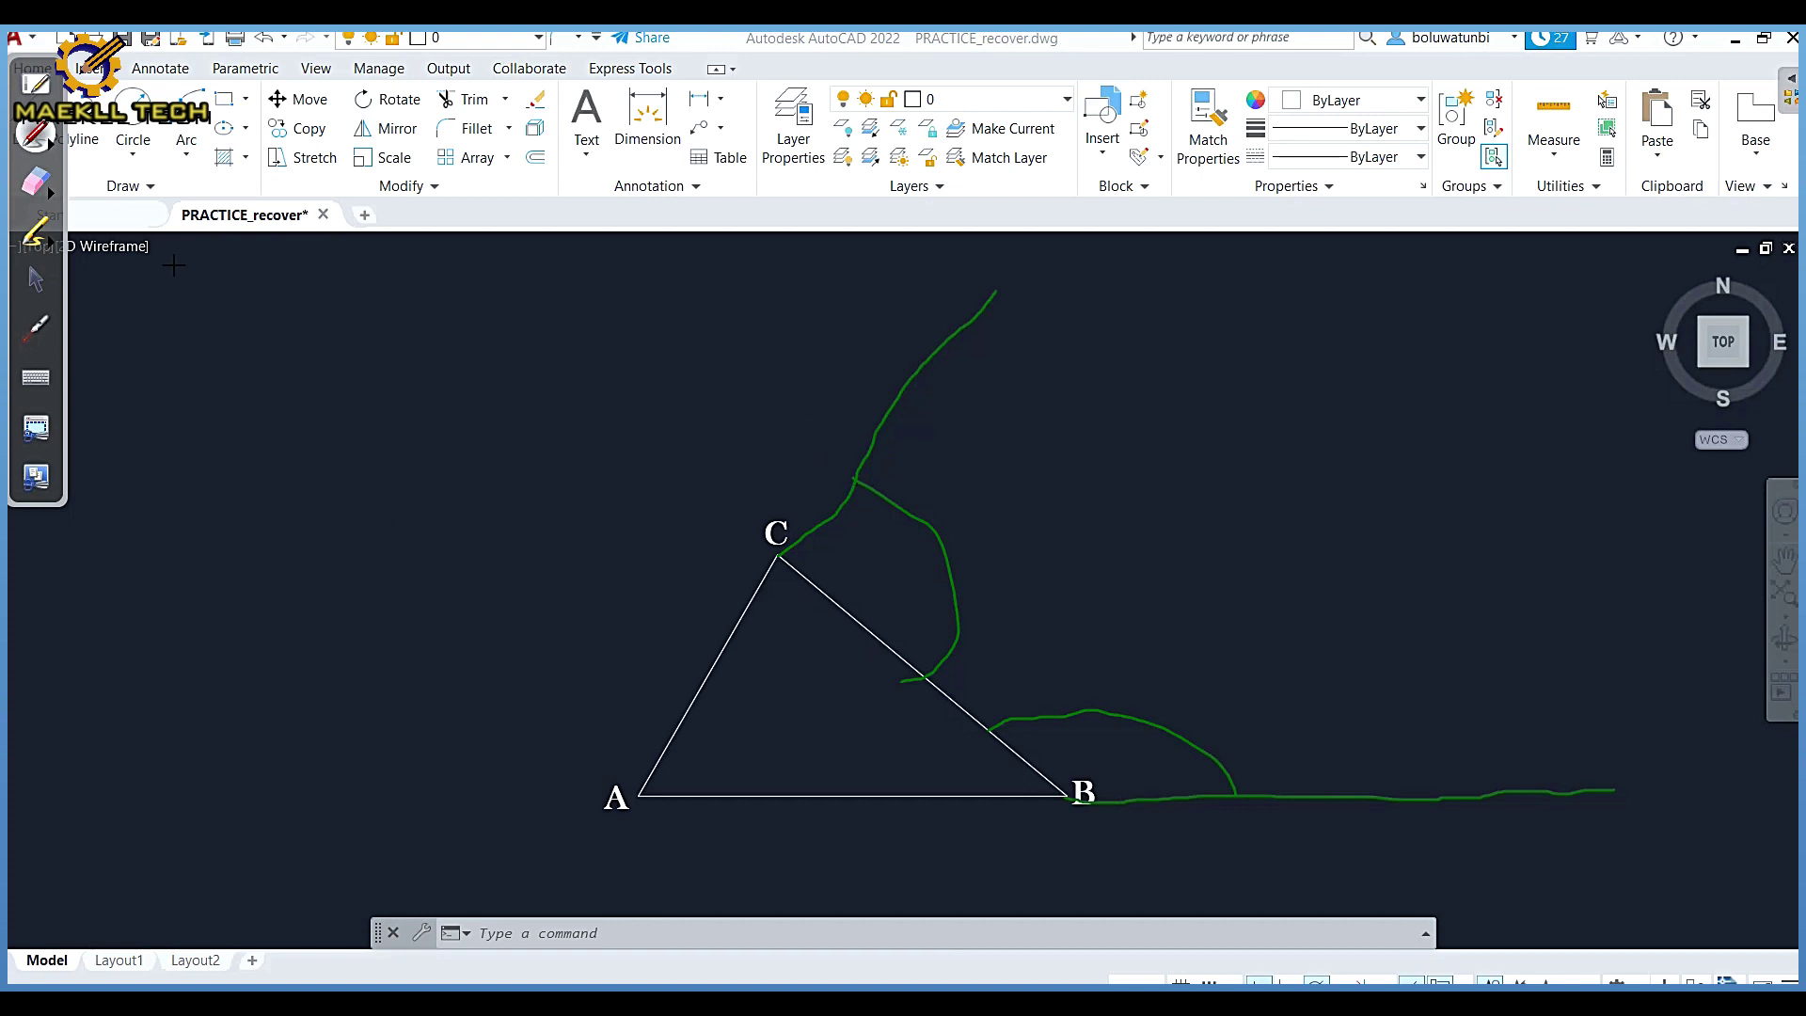
Step: Zoom out, then undo twice and redo once to bring back the A and B labels
{"action": "left_click", "coordinate": [36, 279]}
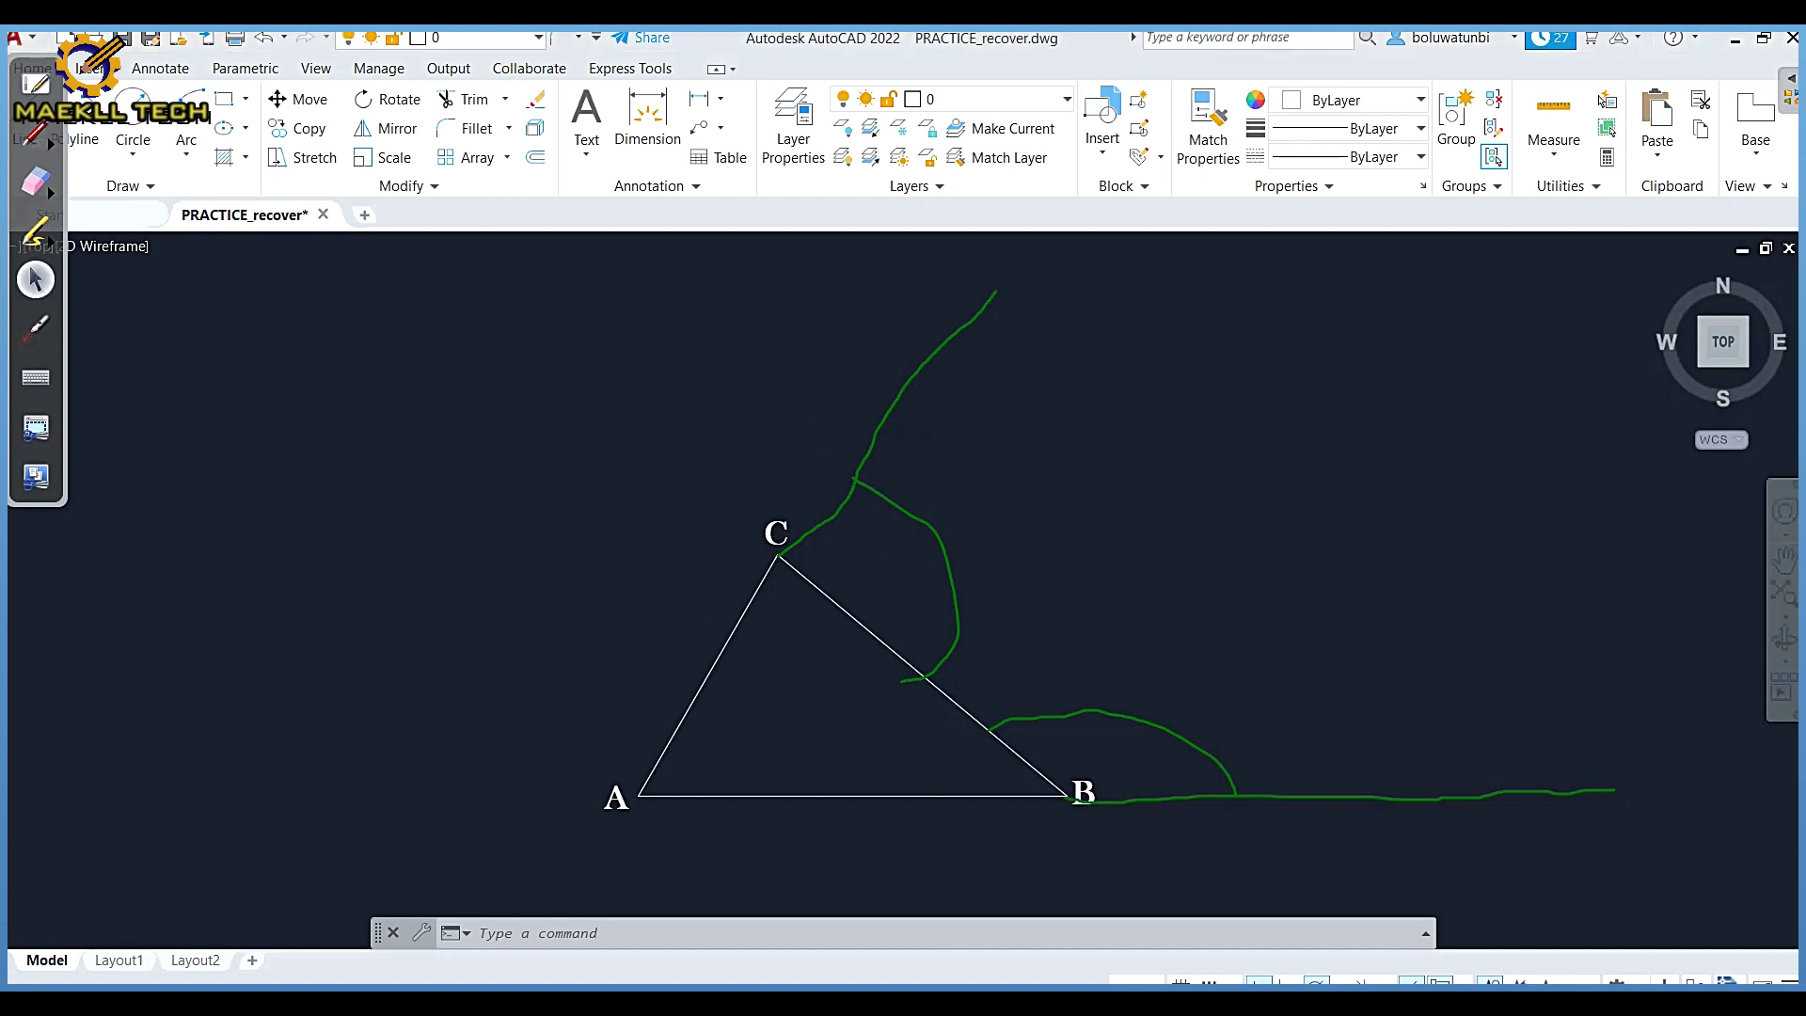
{"action": "scroll", "coordinate": [818, 686], "scroll_direction": "down", "scroll_amount": 2}
{"action": "mouse_move", "coordinate": [818, 686]}
{"action": "middle_mouse_down"}
{"action": "mouse_move", "coordinate": [792, 585]}
{"action": "mouse_move", "coordinate": [710, 476]}
{"action": "mouse_move", "coordinate": [653, 548]}
{"action": "mouse_move", "coordinate": [528, 560]}
{"action": "middle_mouse_up"}
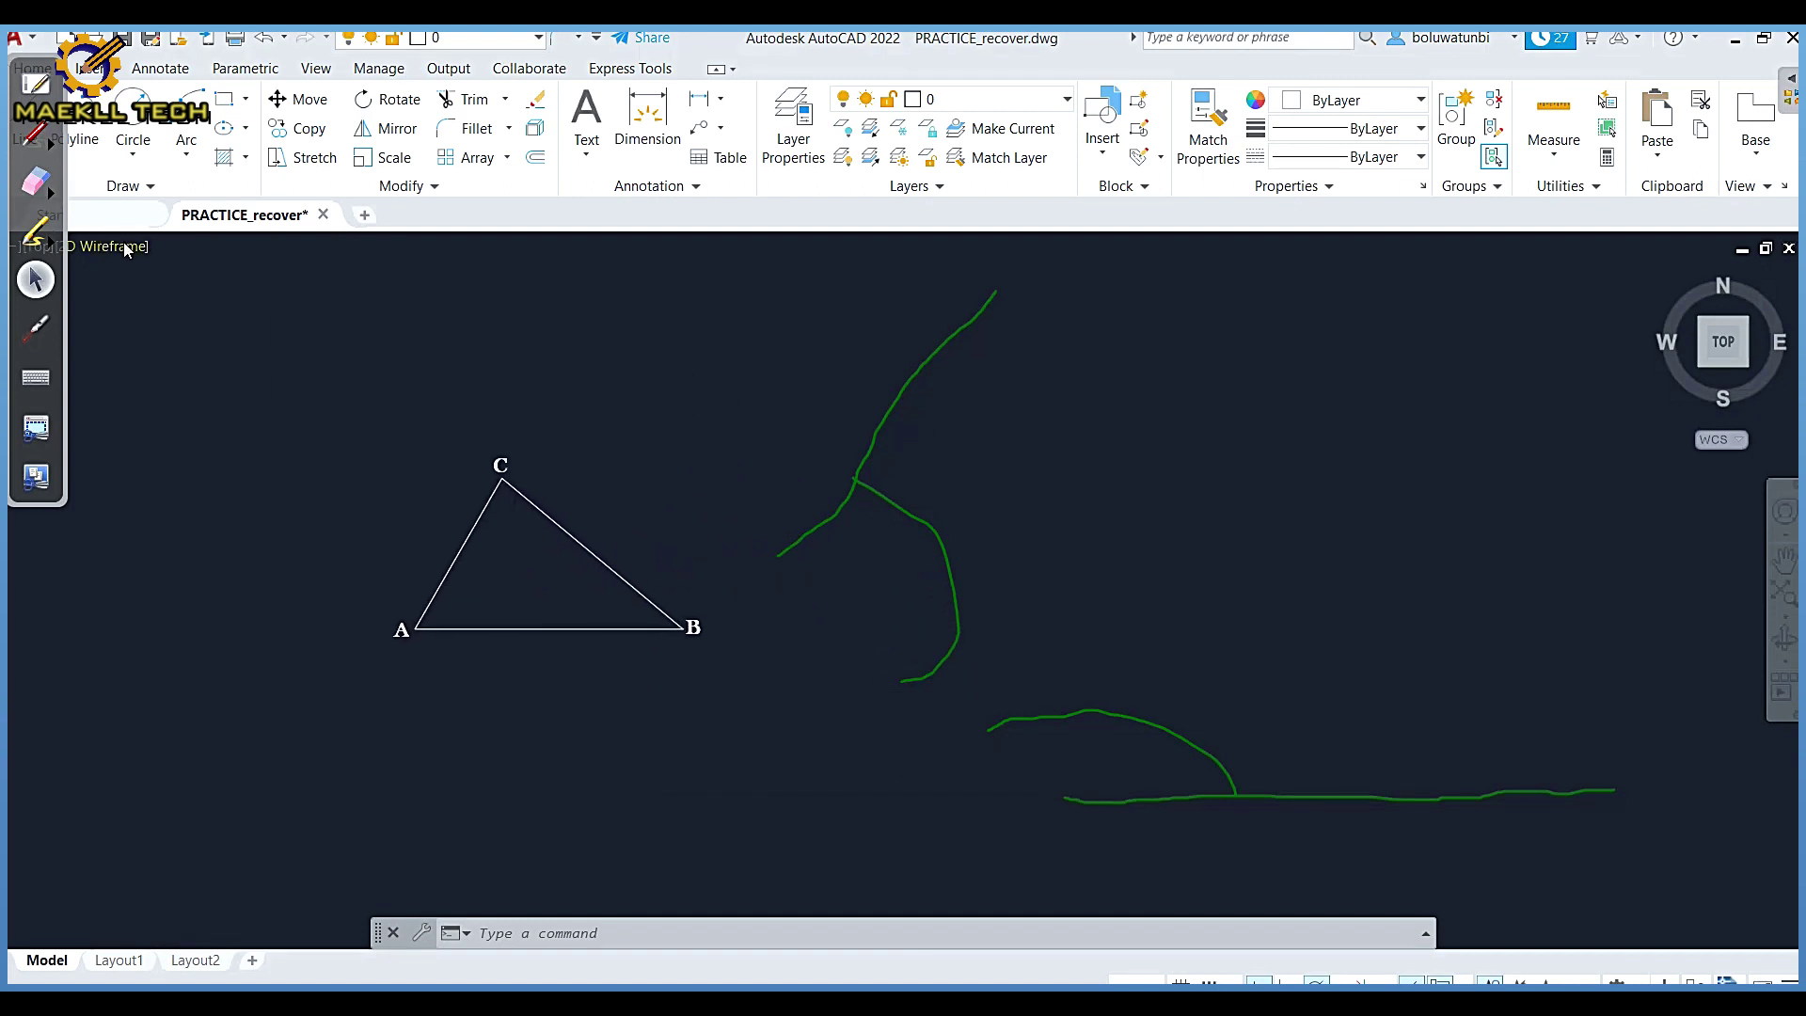
{"action": "key", "text": "ctrl+z"}
{"action": "key", "text": "ctrl+z"}
{"action": "key", "text": "ctrl+z"}
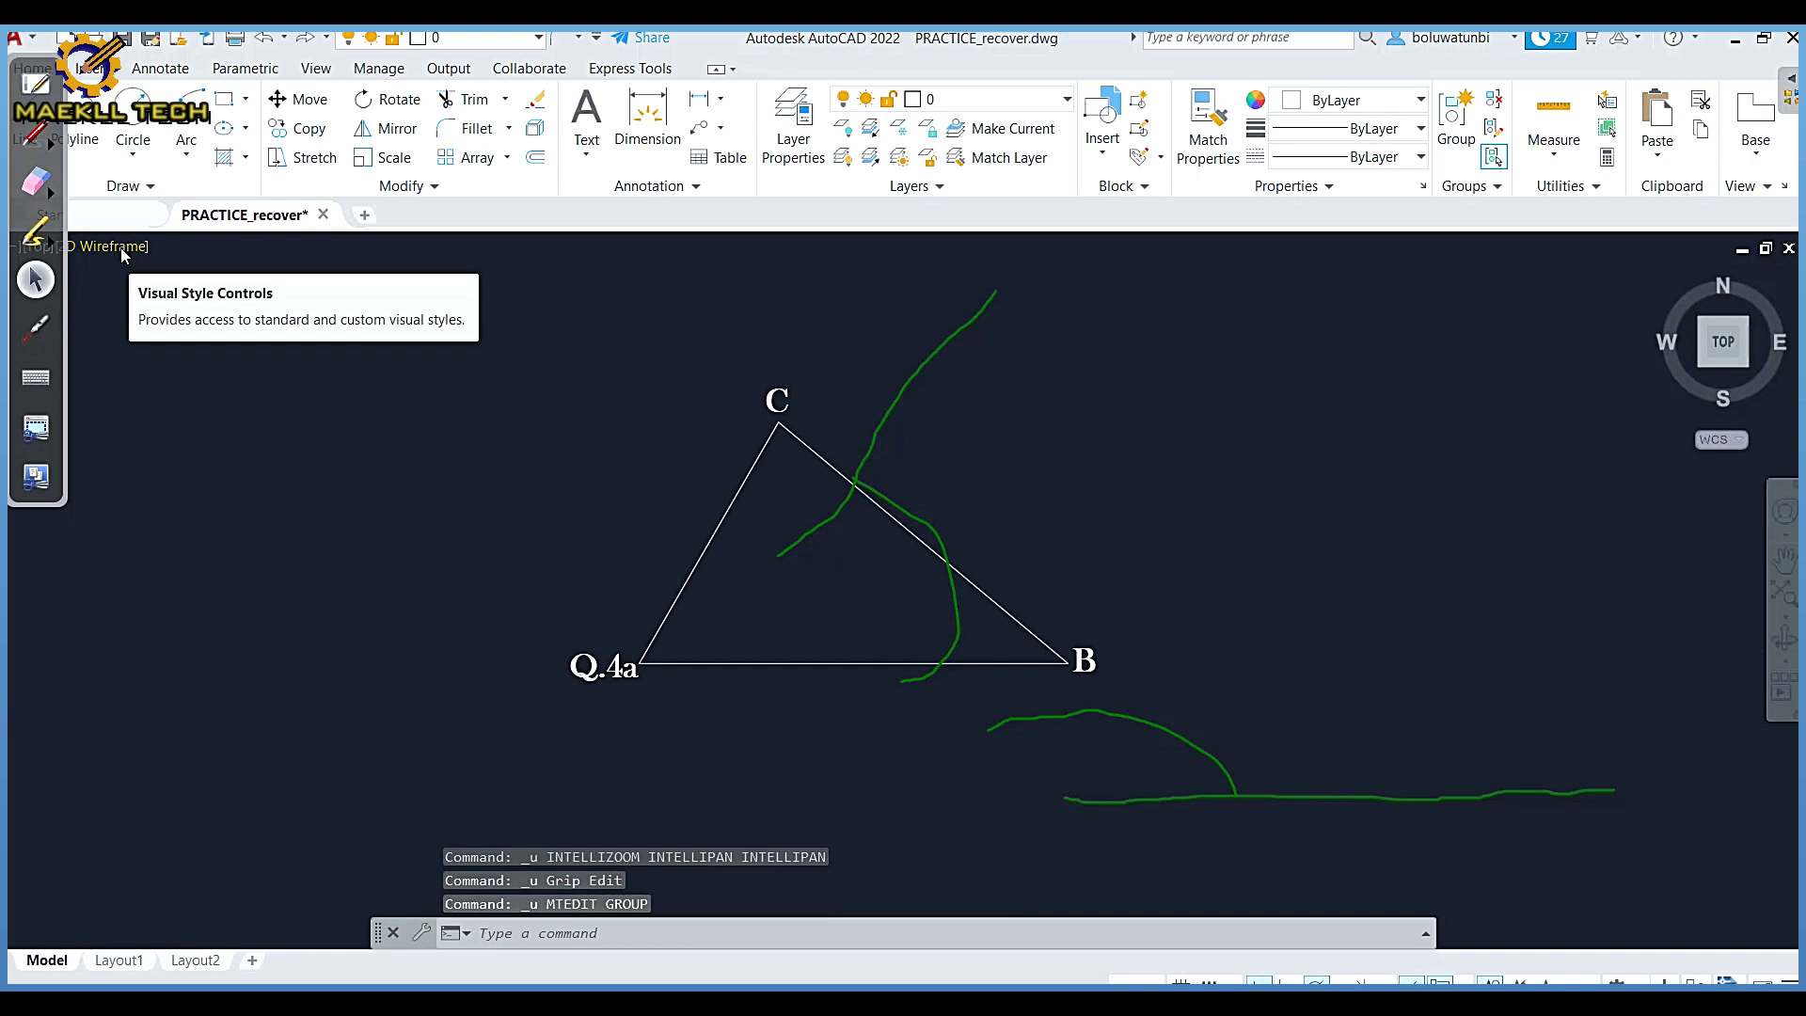
{"action": "key", "text": "ctrl+z"}
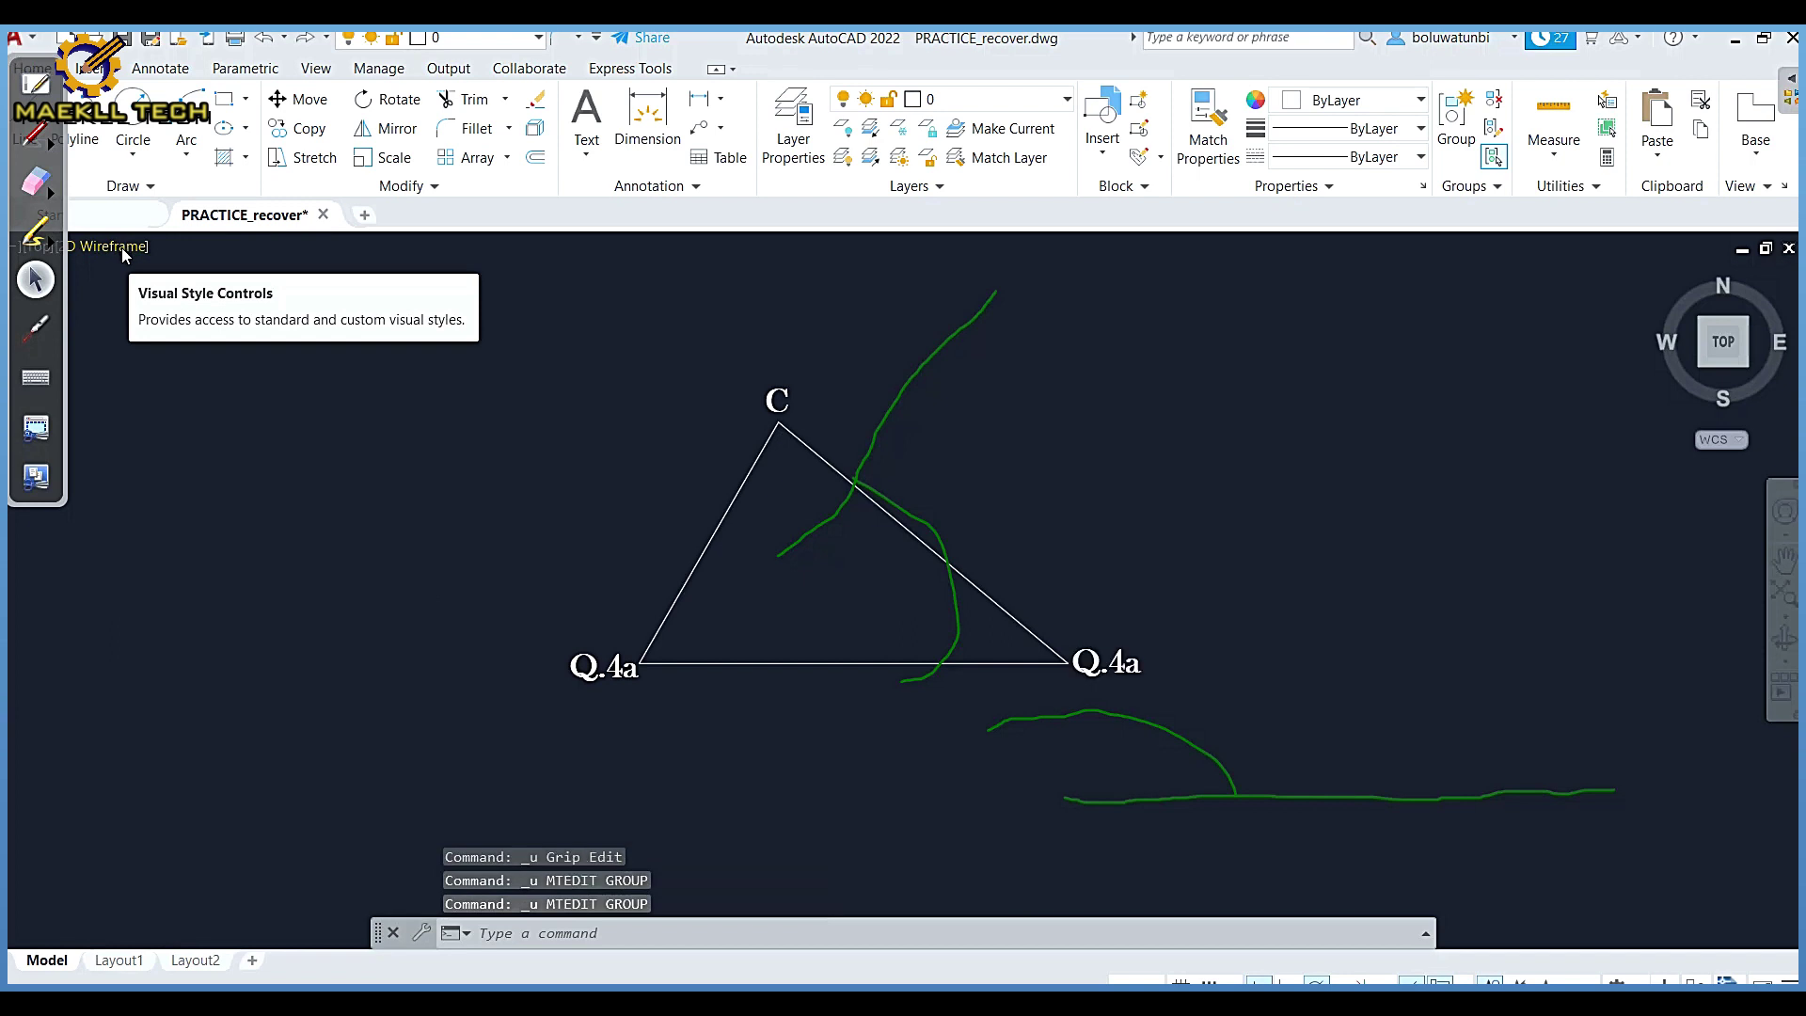
{"action": "key", "text": "ctrl+y"}
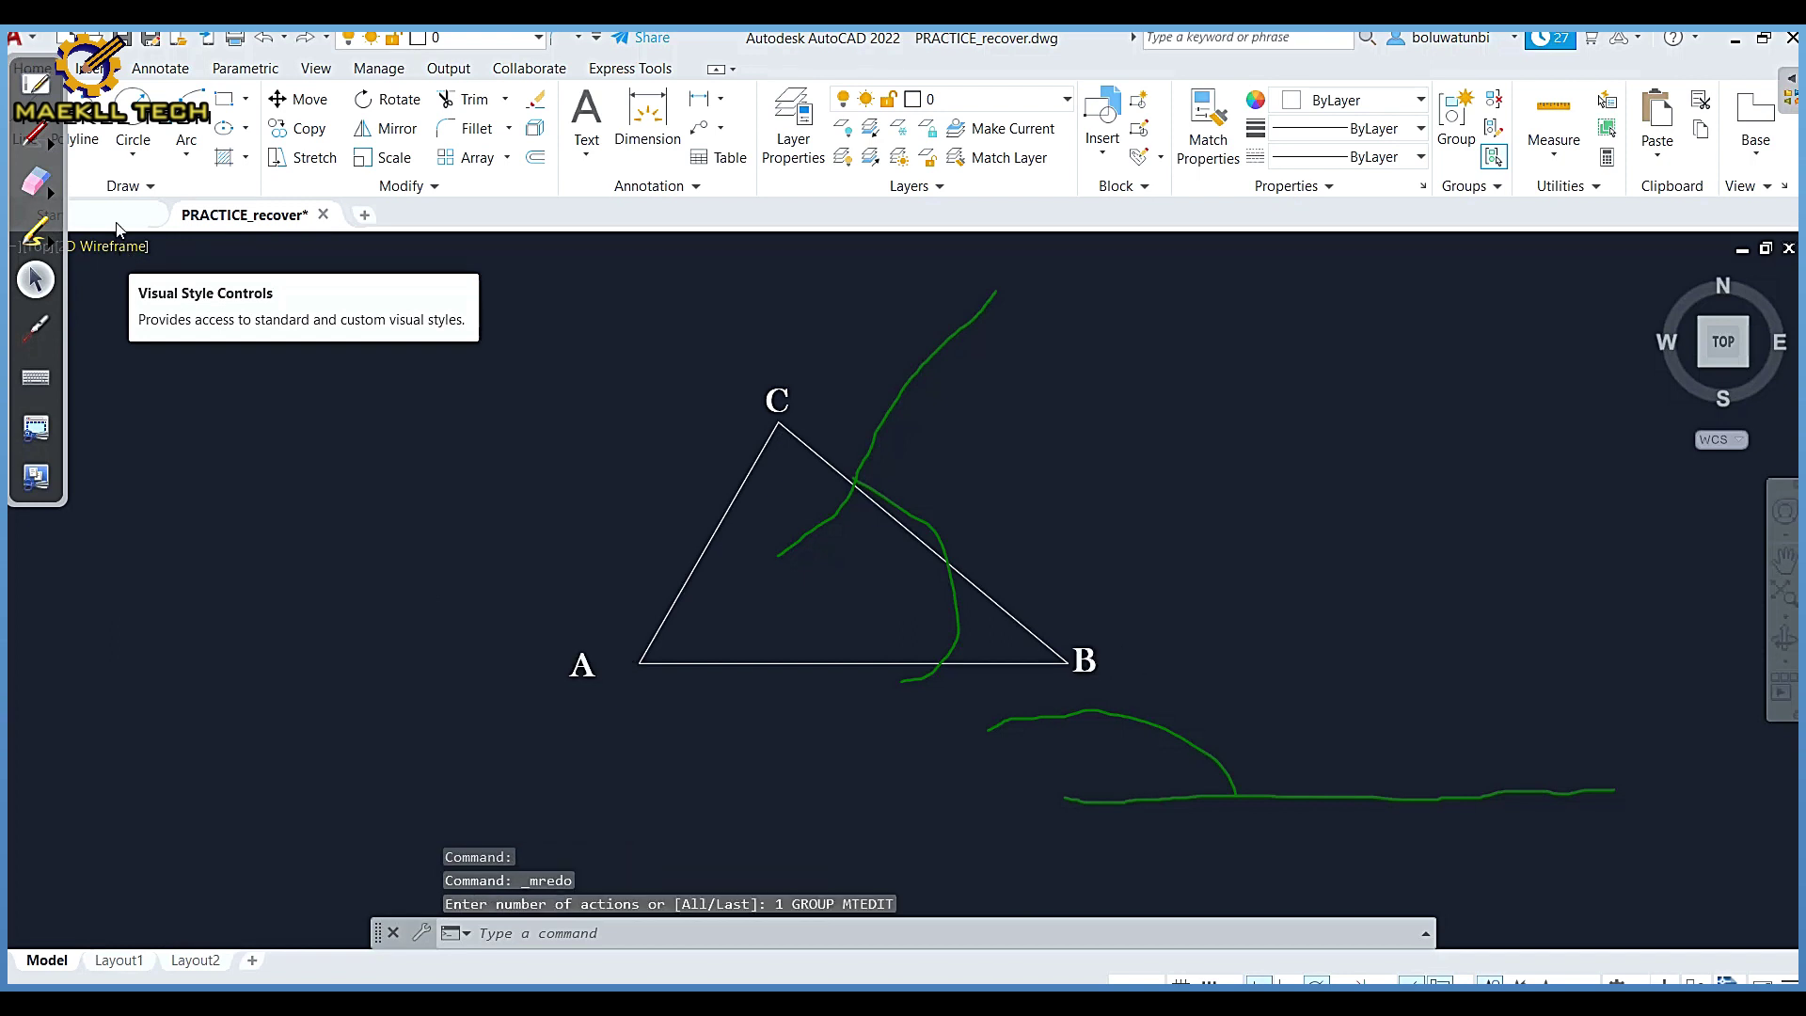
Step: Wipe the green freehand strokes with the annotation eraser and return to the select arrow
{"action": "left_click", "coordinate": [35, 181]}
{"action": "mouse_move", "coordinate": [738, 536]}
{"action": "left_mouse_down"}
{"action": "mouse_move", "coordinate": [925, 292]}
{"action": "mouse_move", "coordinate": [730, 543]}
{"action": "mouse_move", "coordinate": [911, 560]}
{"action": "mouse_move", "coordinate": [898, 739]}
{"action": "mouse_move", "coordinate": [903, 480]}
{"action": "mouse_move", "coordinate": [991, 225]}
{"action": "mouse_move", "coordinate": [1021, 603]}
{"action": "mouse_move", "coordinate": [1066, 795]}
{"action": "mouse_move", "coordinate": [1415, 771]}
{"action": "mouse_move", "coordinate": [1118, 696]}
{"action": "mouse_move", "coordinate": [1536, 762]}
{"action": "left_mouse_up"}
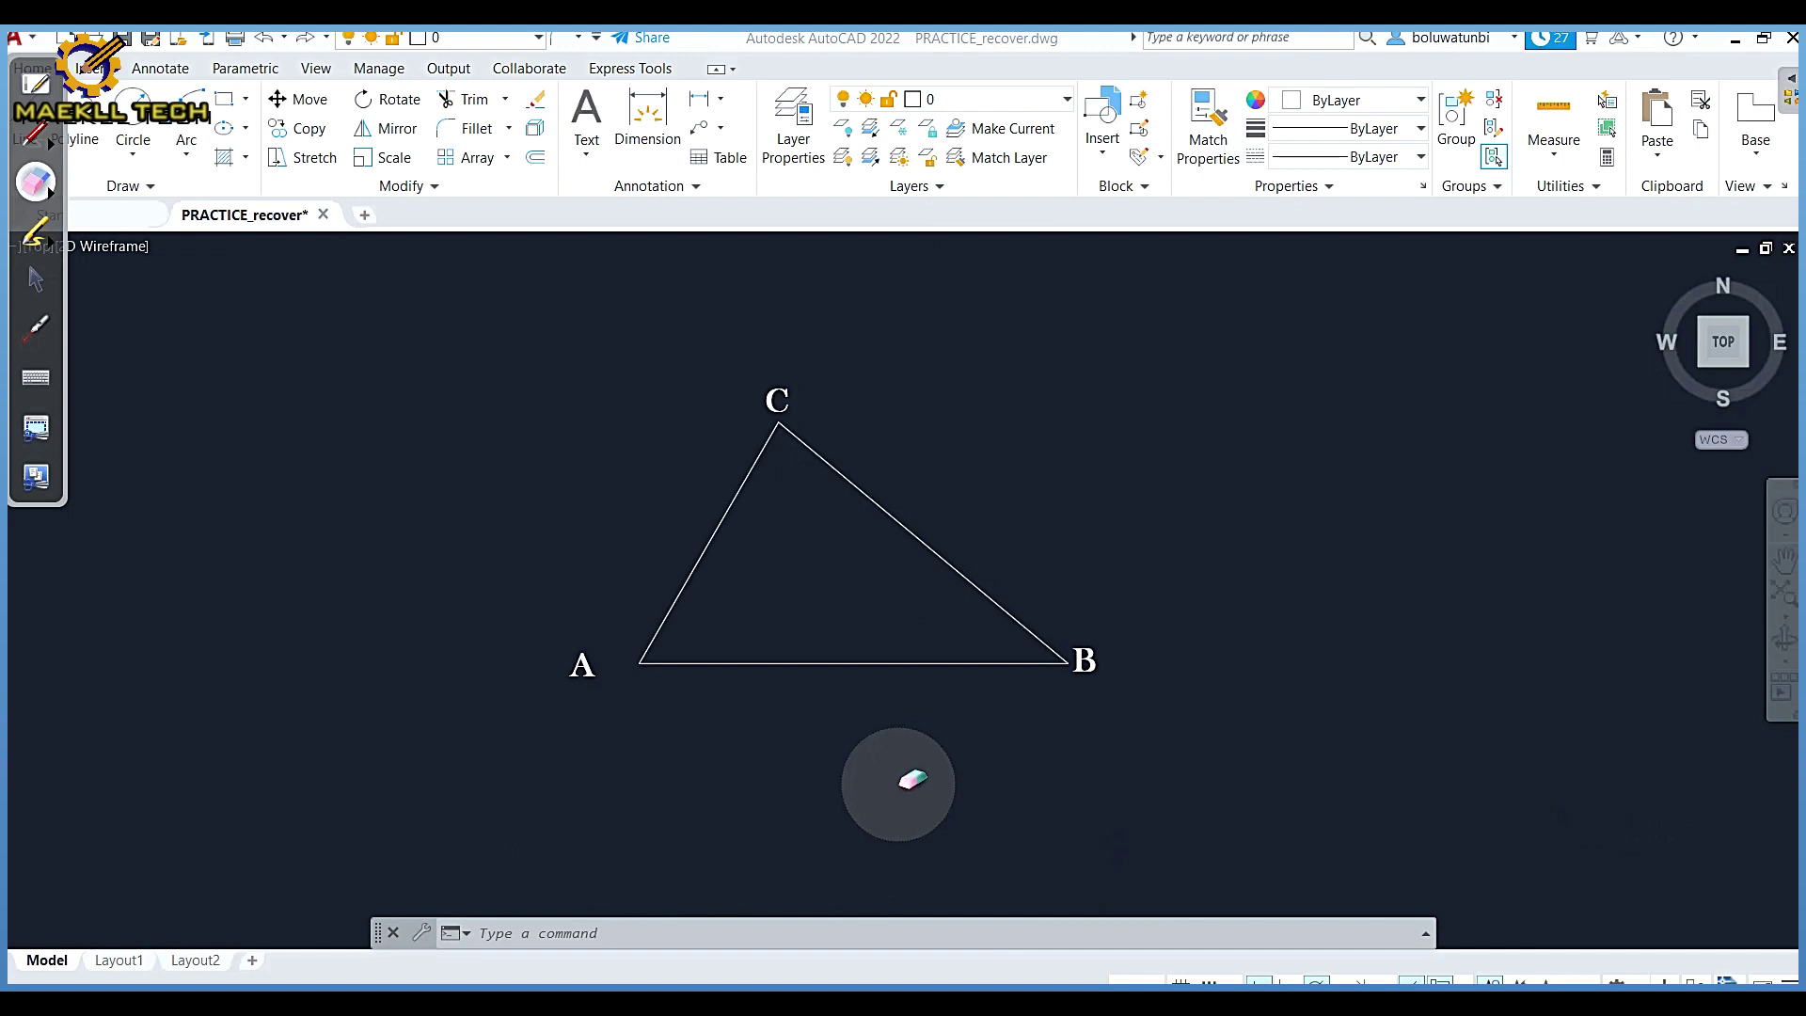
{"action": "left_click", "coordinate": [35, 281]}
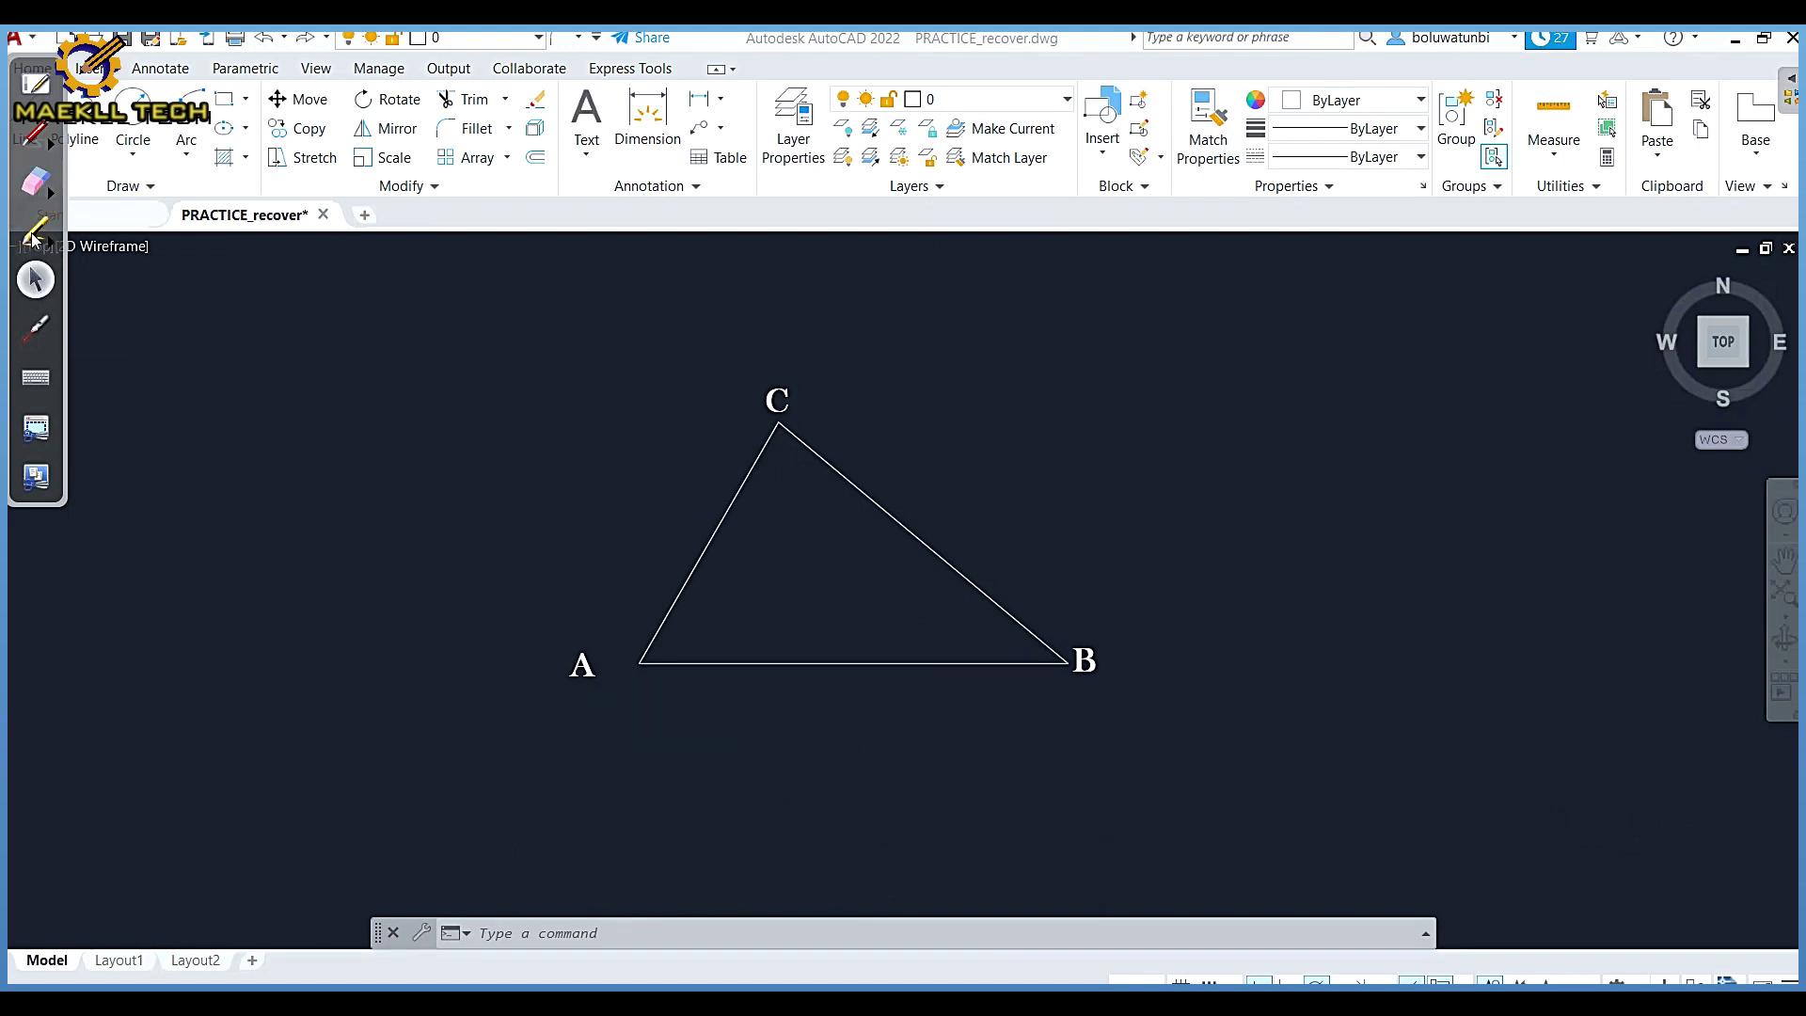
{"action": "left_click", "coordinate": [36, 140]}
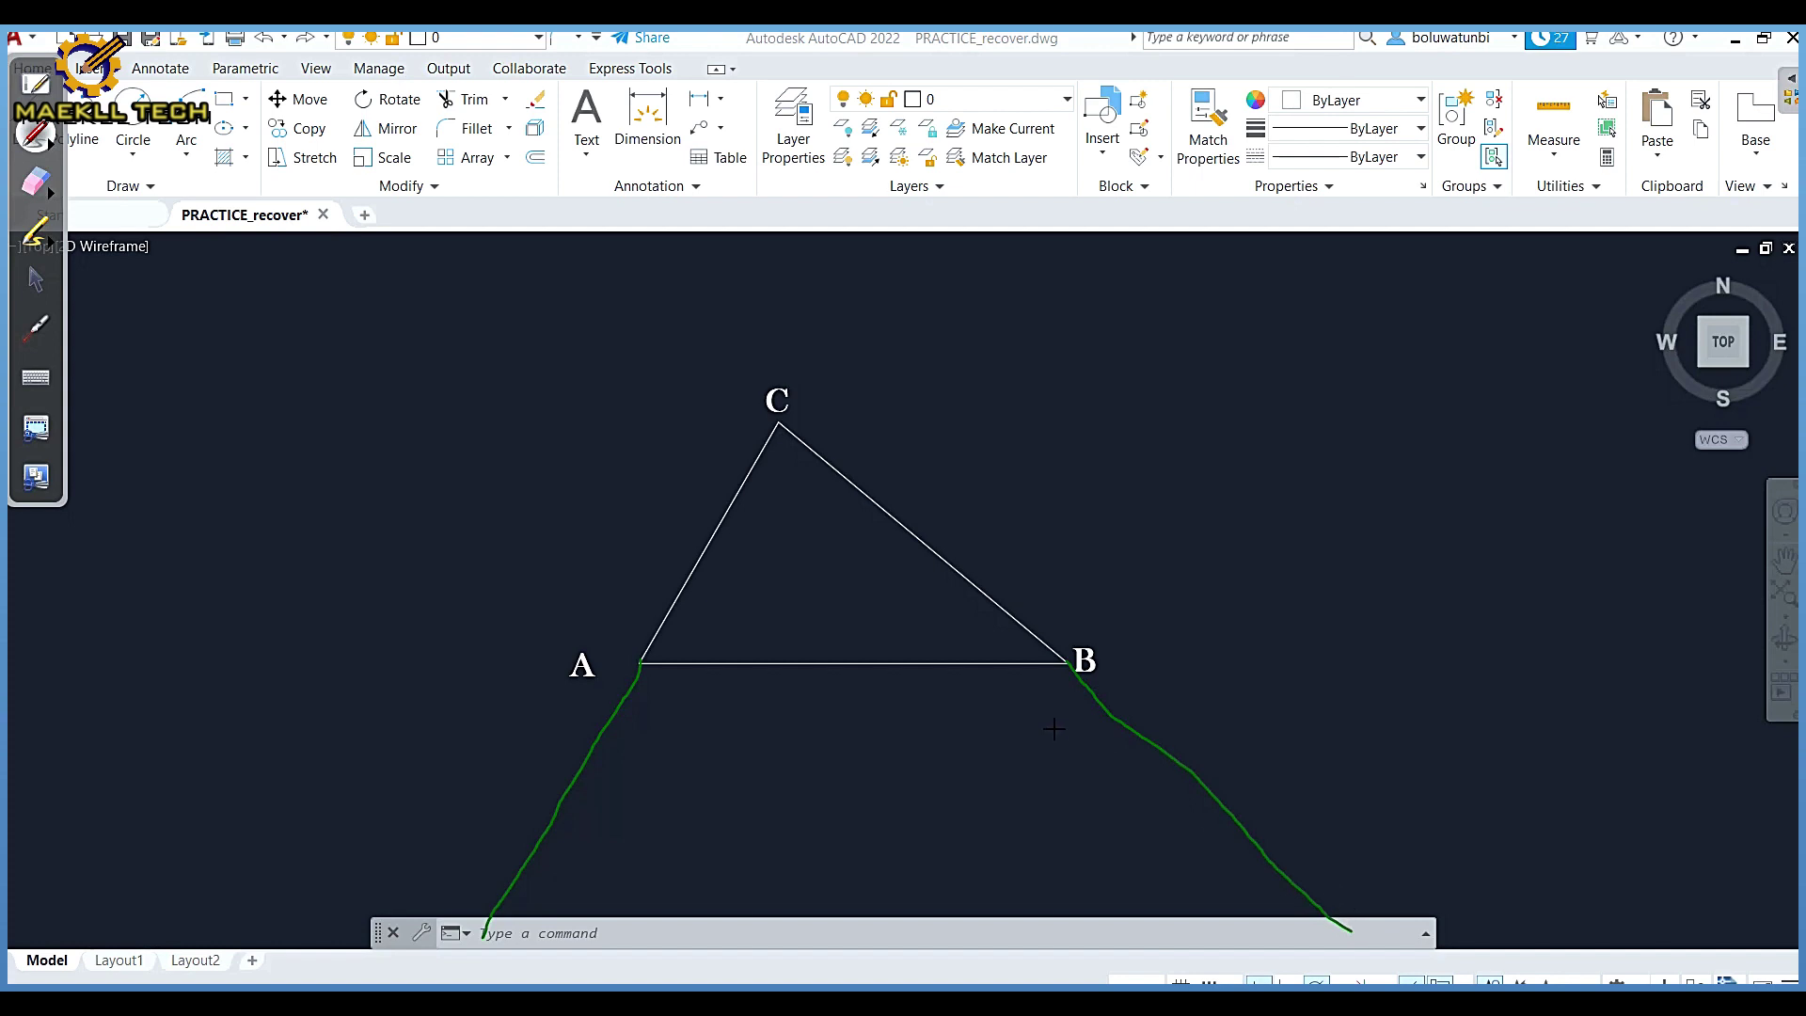
{"action": "left_click_drag", "start_coordinate": [994, 663], "coordinate": [1025, 737]}
{"action": "left_click", "coordinate": [36, 182]}
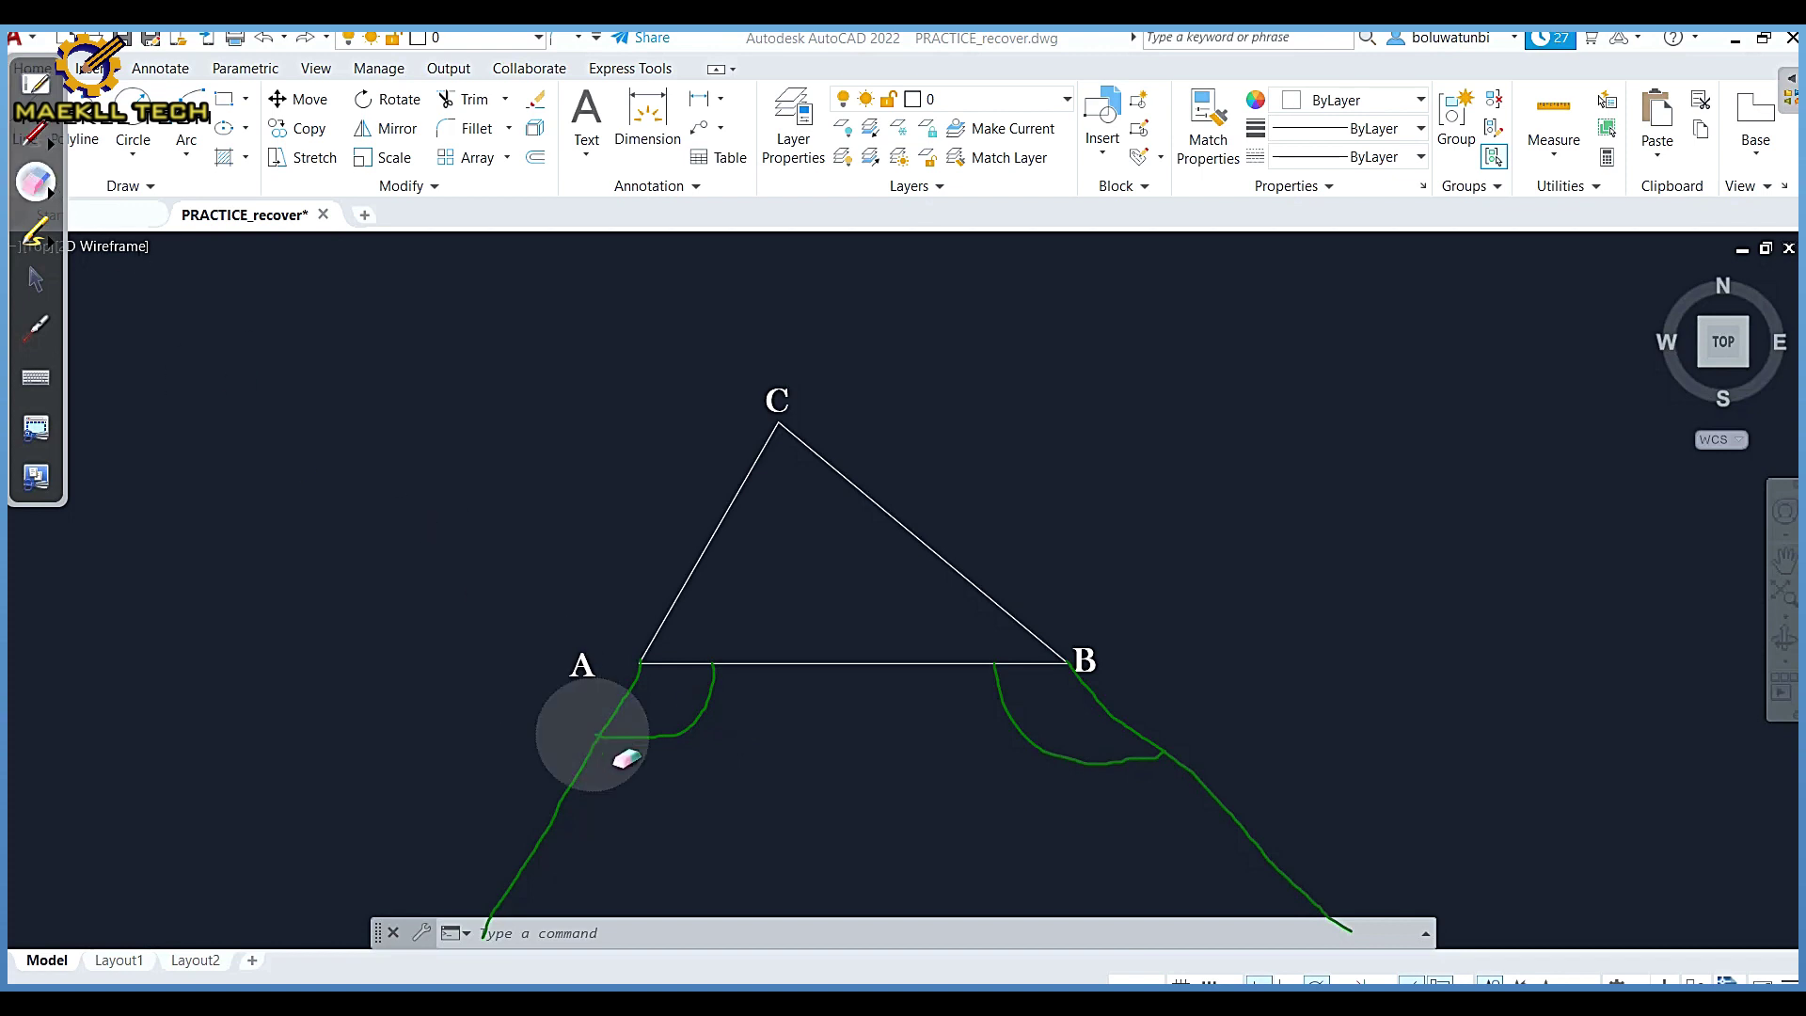
{"action": "mouse_move", "coordinate": [596, 738]}
{"action": "left_mouse_down"}
{"action": "mouse_move", "coordinate": [686, 697]}
{"action": "mouse_move", "coordinate": [663, 742]}
{"action": "mouse_move", "coordinate": [601, 738]}
{"action": "mouse_move", "coordinate": [480, 935]}
{"action": "mouse_move", "coordinate": [1036, 702]}
{"action": "mouse_move", "coordinate": [1330, 894]}
{"action": "left_mouse_up"}
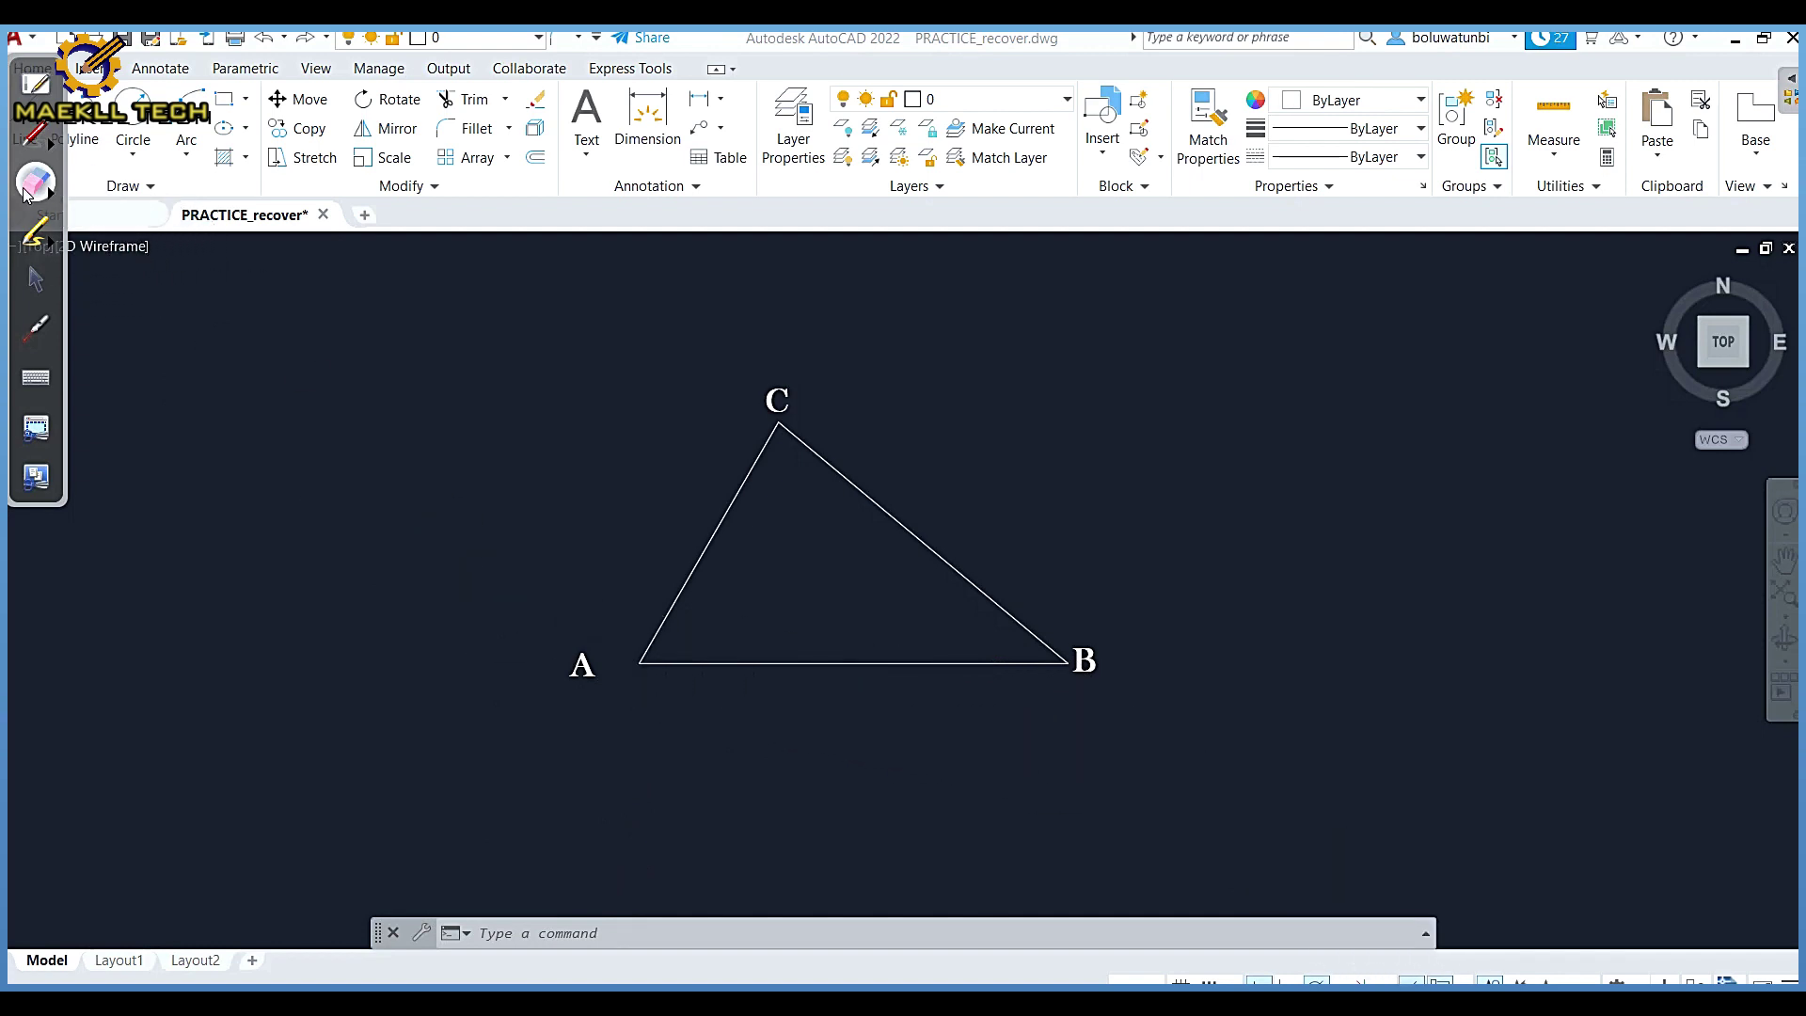
Step: Put away the screen annotation tools and shift the triangle right and down in view
{"action": "left_click", "coordinate": [28, 288]}
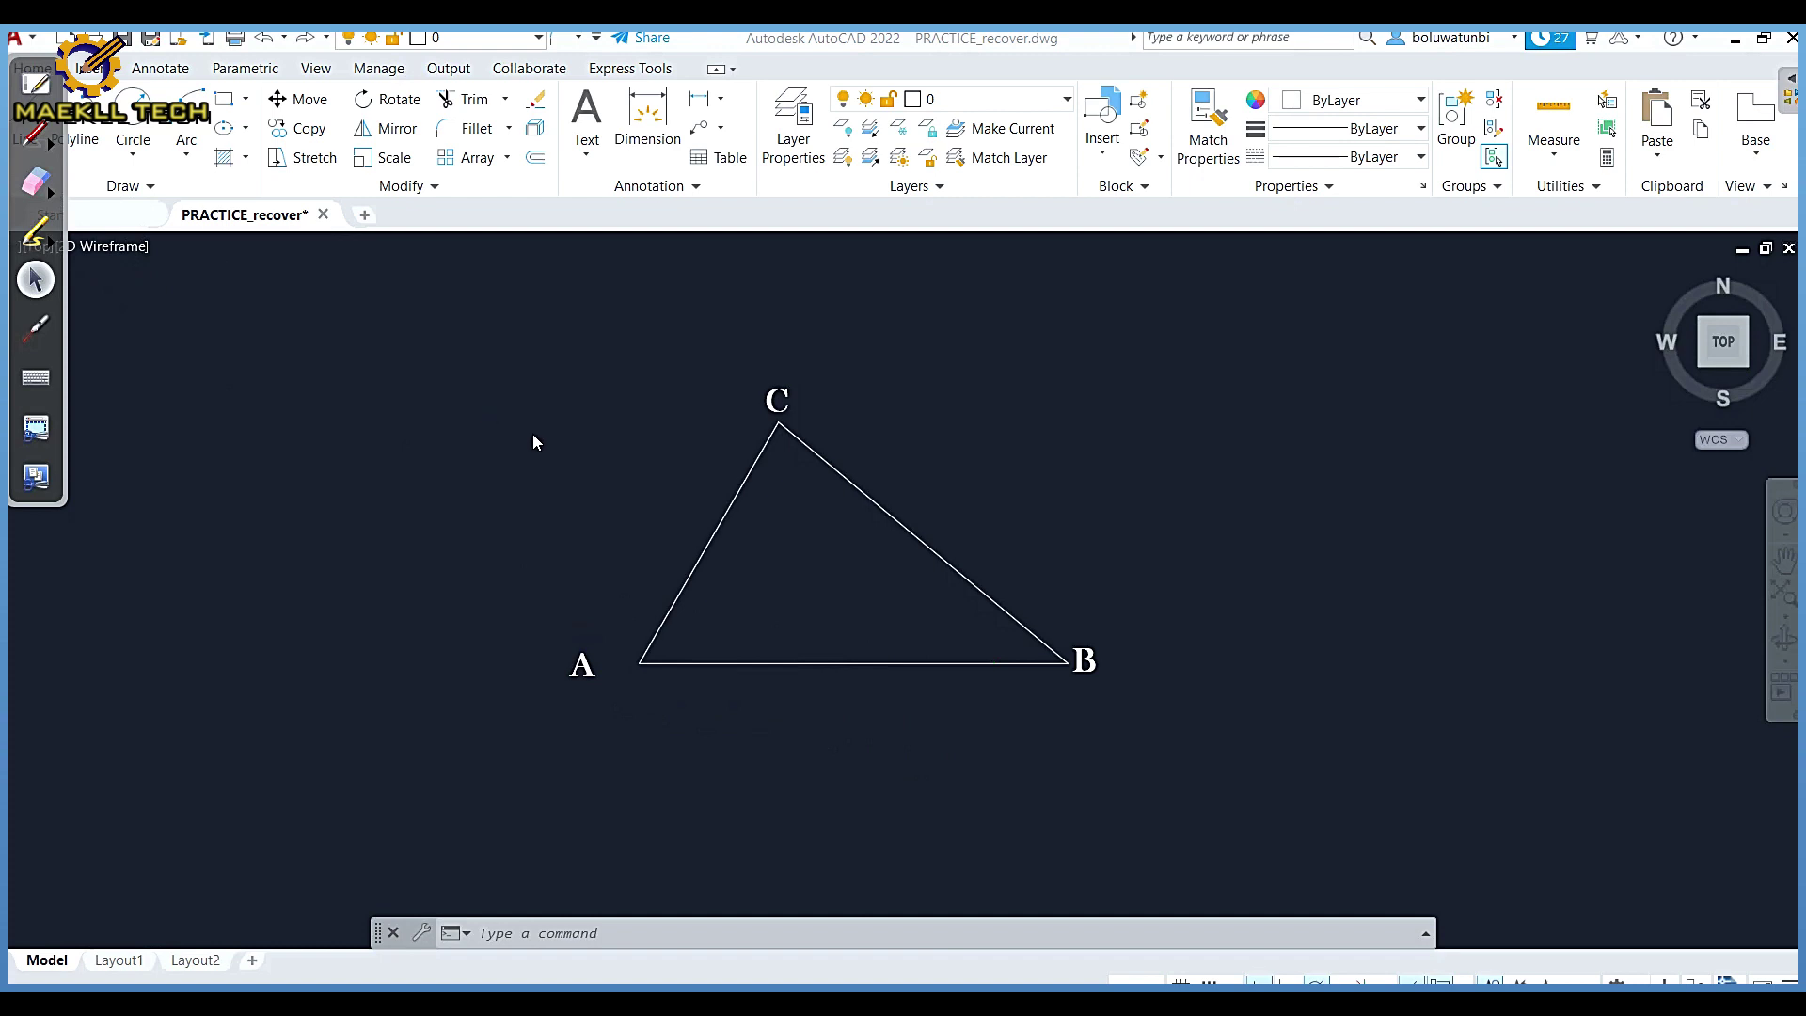
{"action": "left_click", "coordinate": [637, 528]}
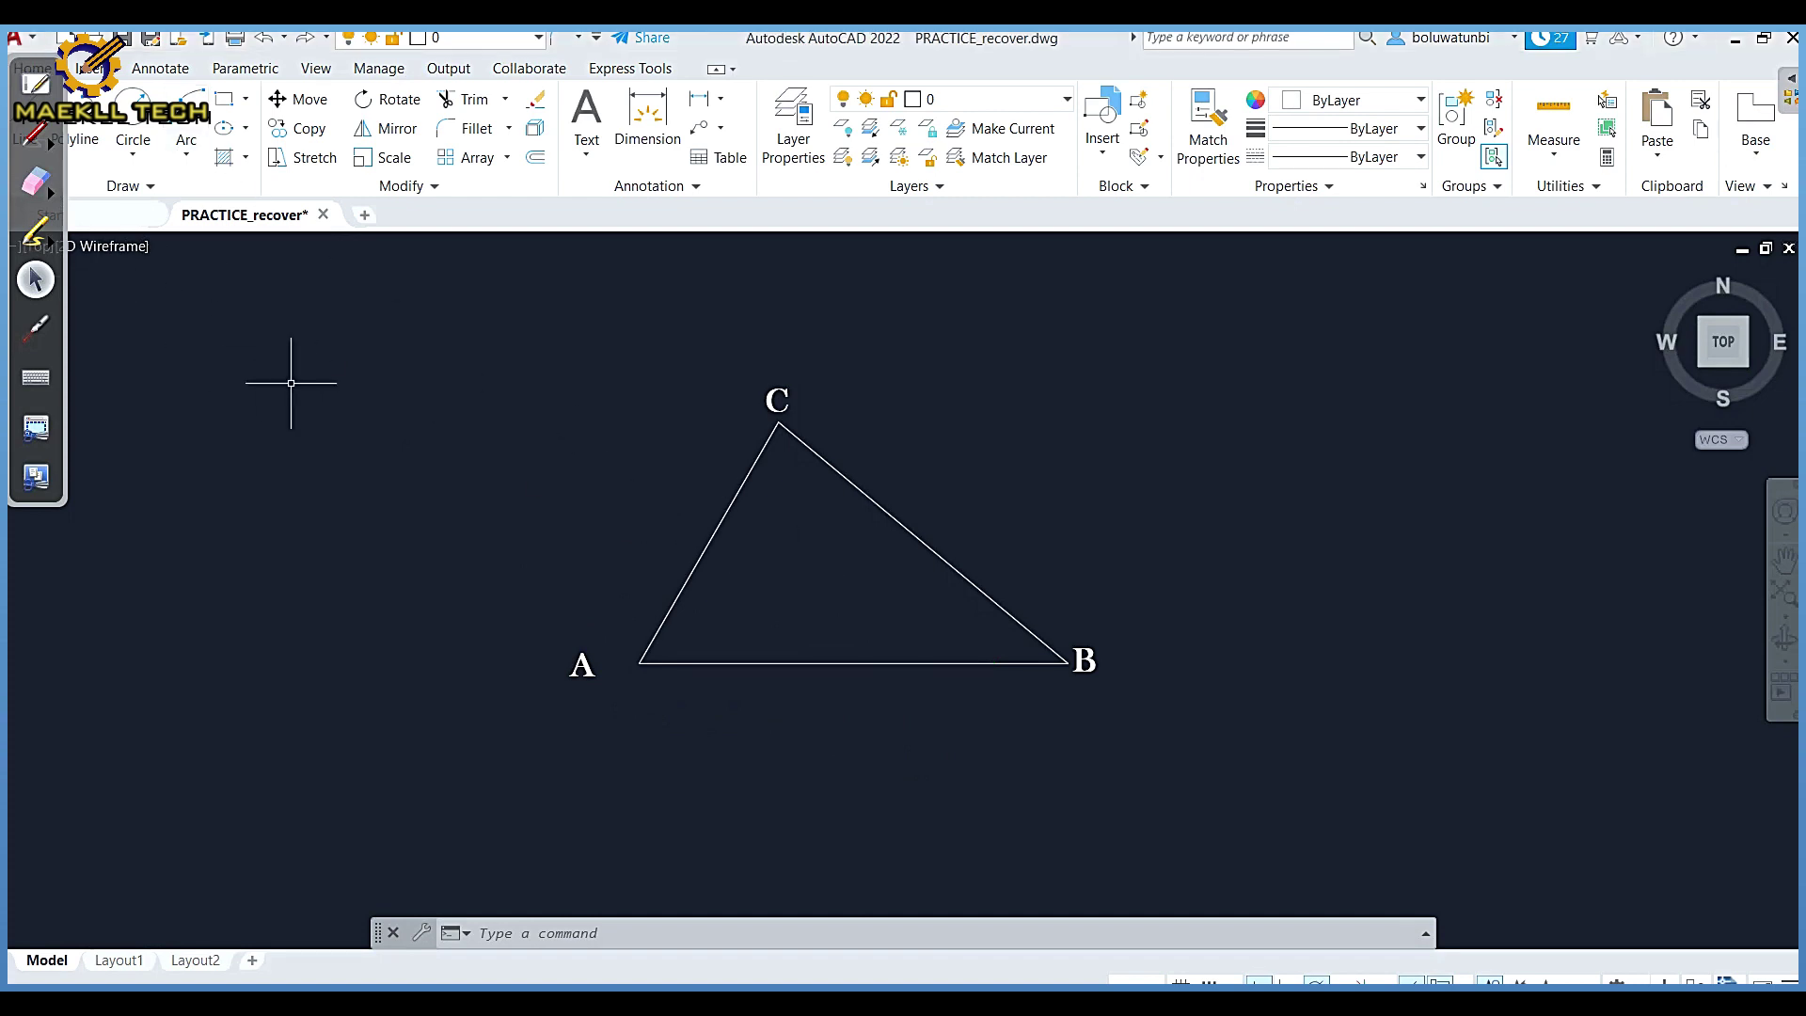
{"action": "middle_click_drag", "start_coordinate": [385, 418], "coordinate": [726, 508]}
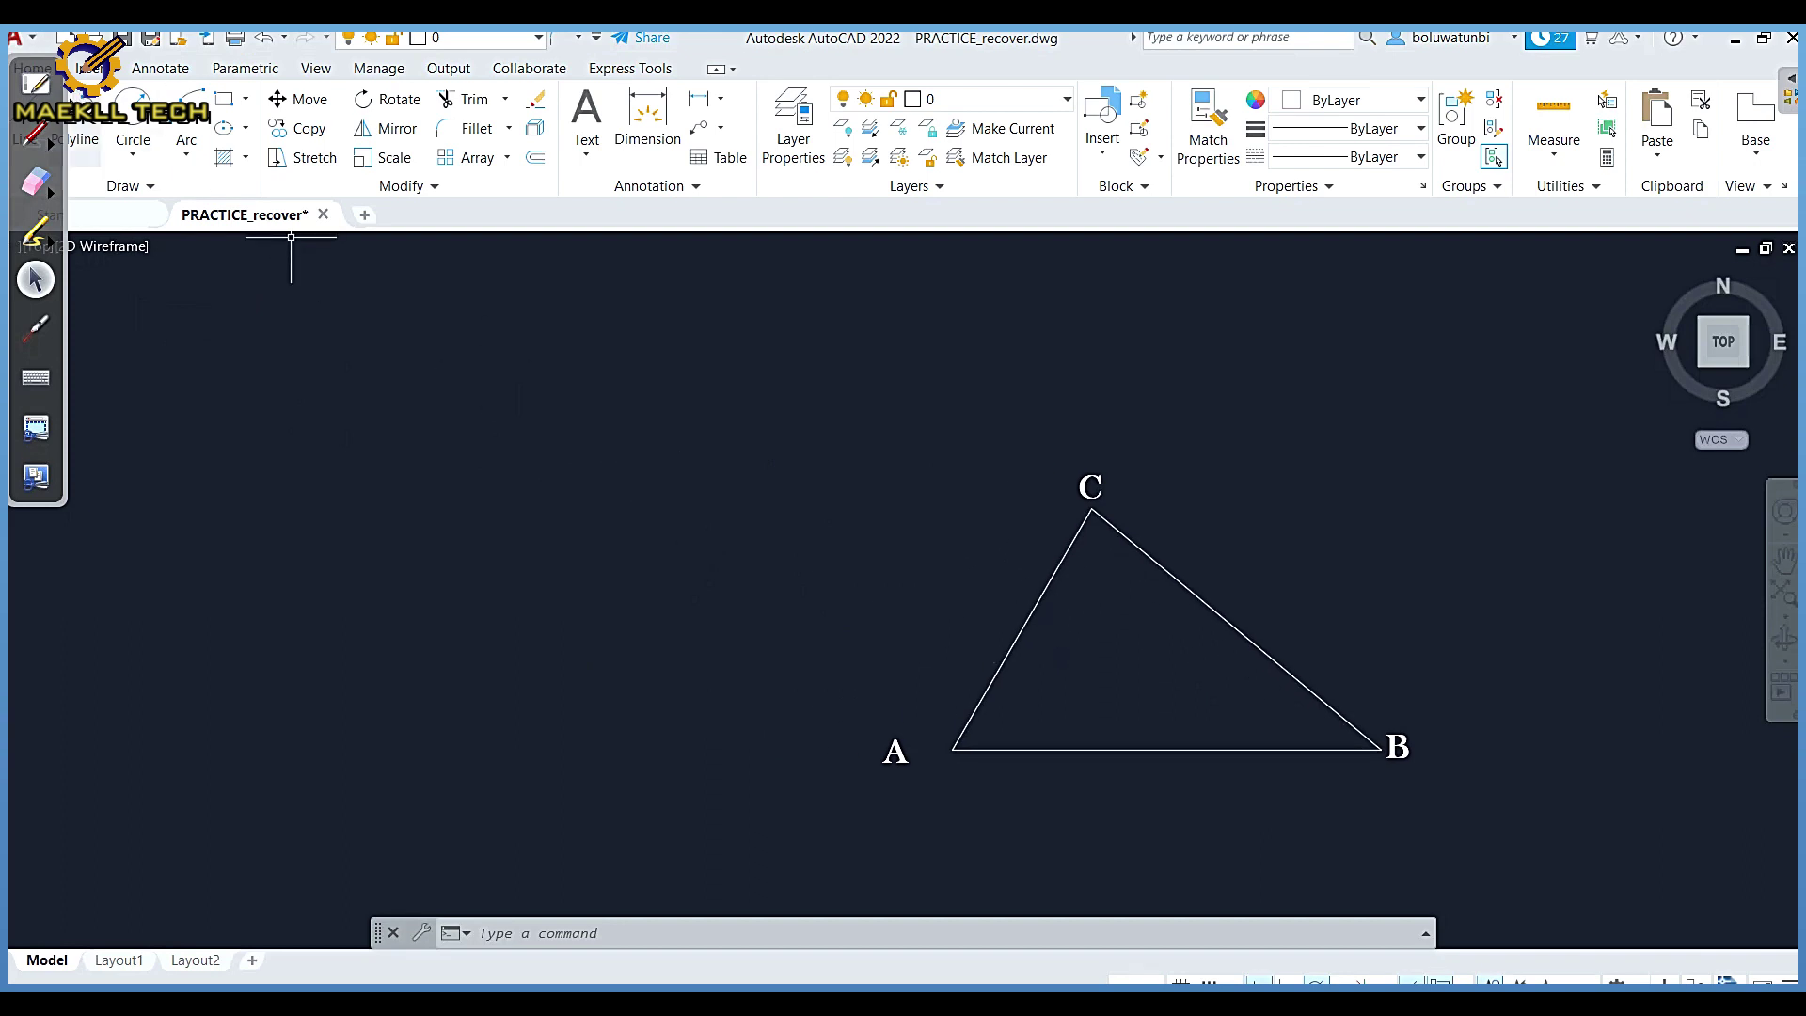
{"action": "left_click", "coordinate": [45, 62]}
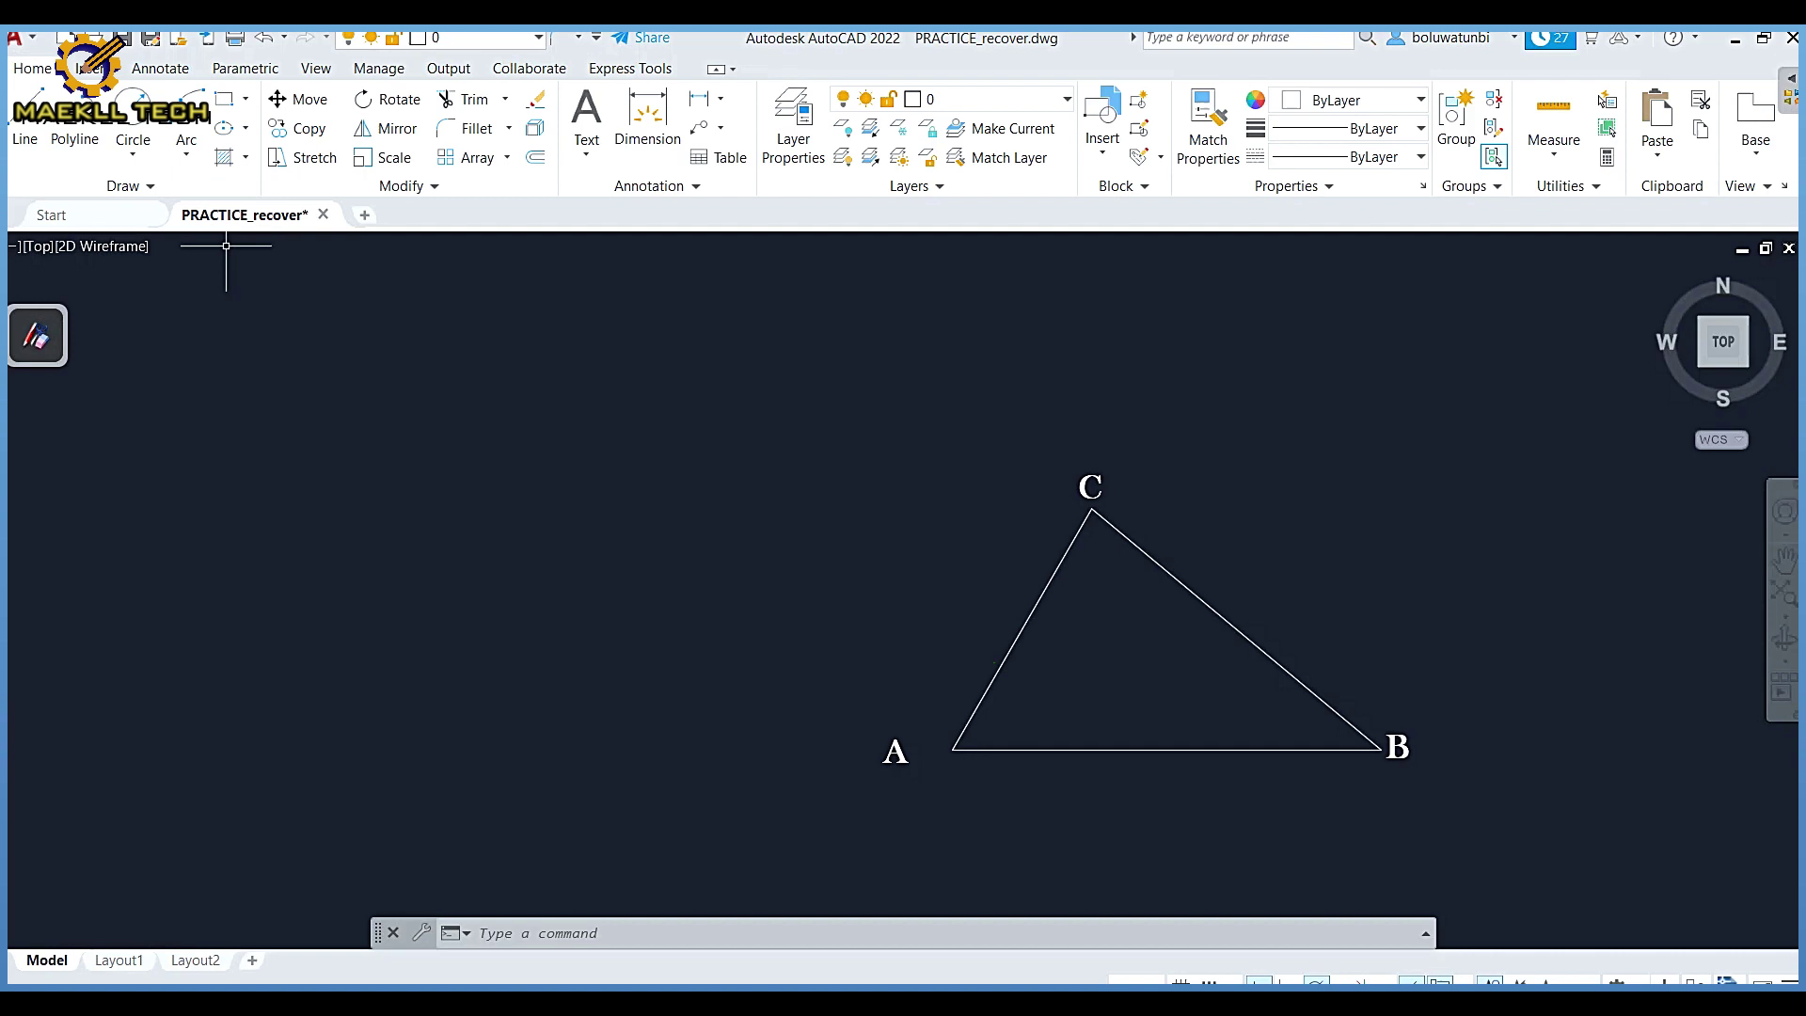
{"action": "left_click", "coordinate": [787, 345]}
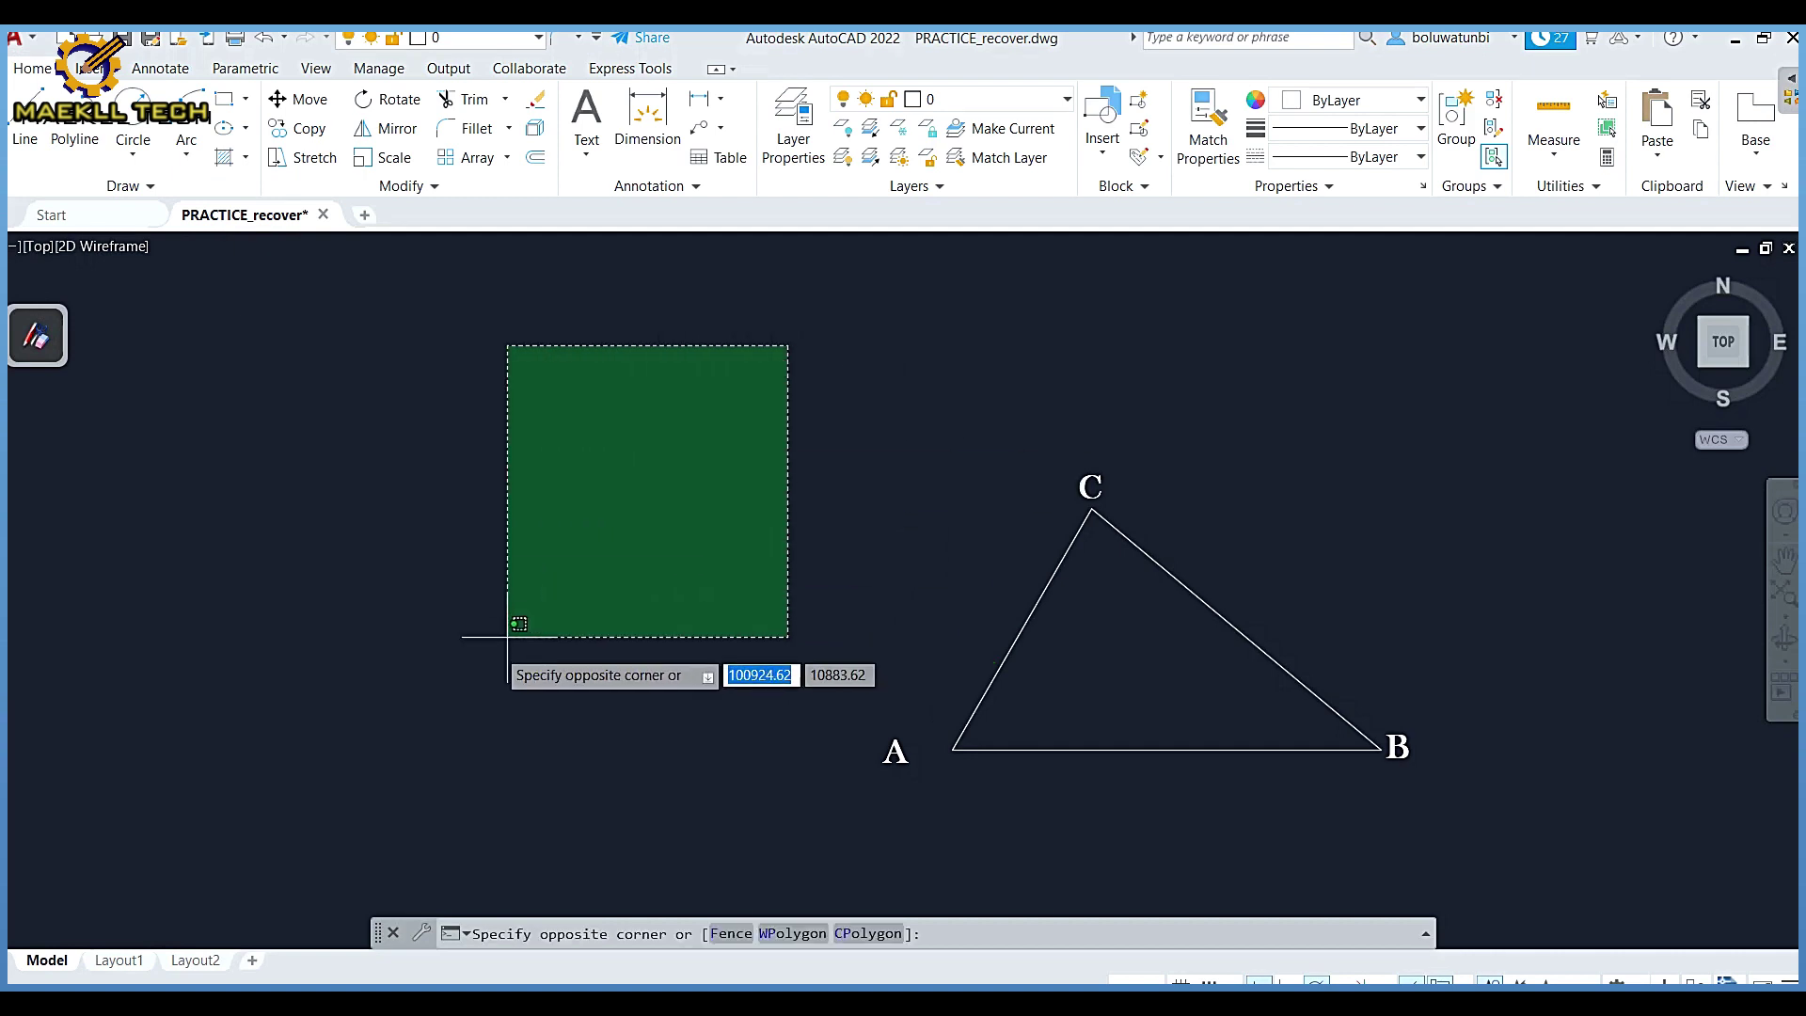
{"action": "left_click", "coordinate": [475, 652]}
Step: Draw a temporary slanted guide line running down to the lower left of the triangle
{"action": "left_click", "coordinate": [26, 122]}
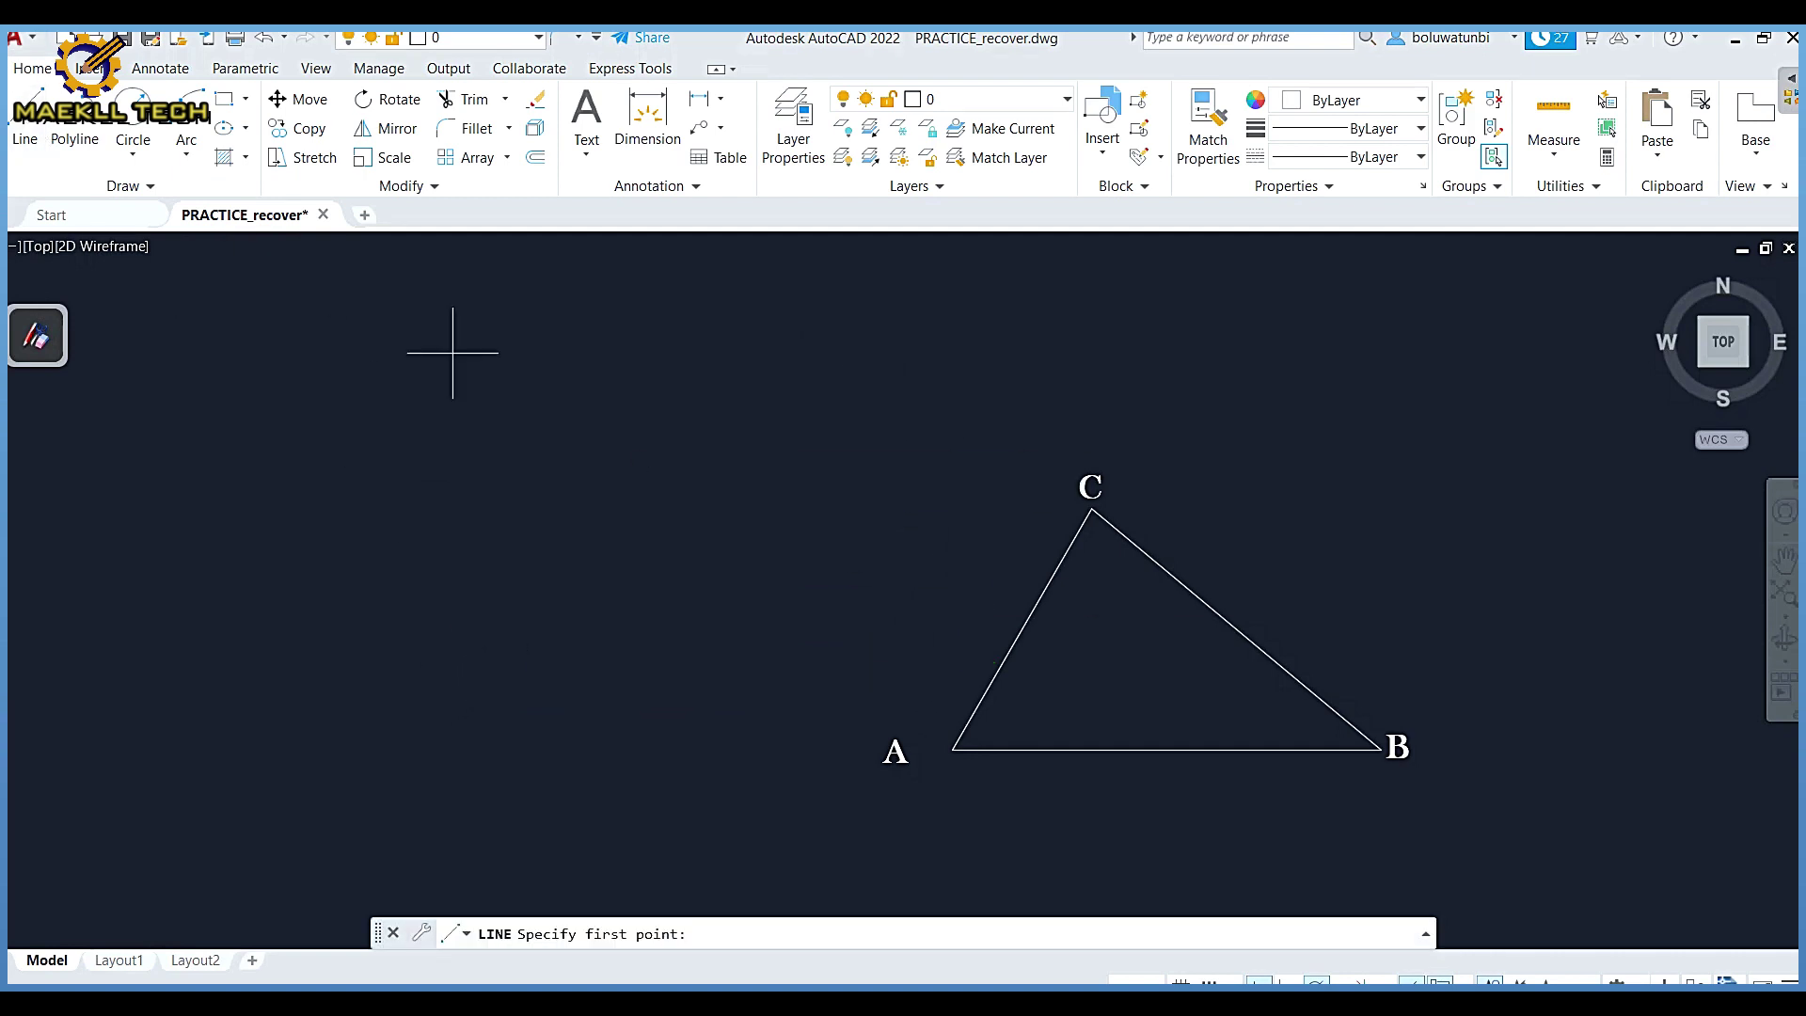
{"action": "left_click", "coordinate": [735, 333]}
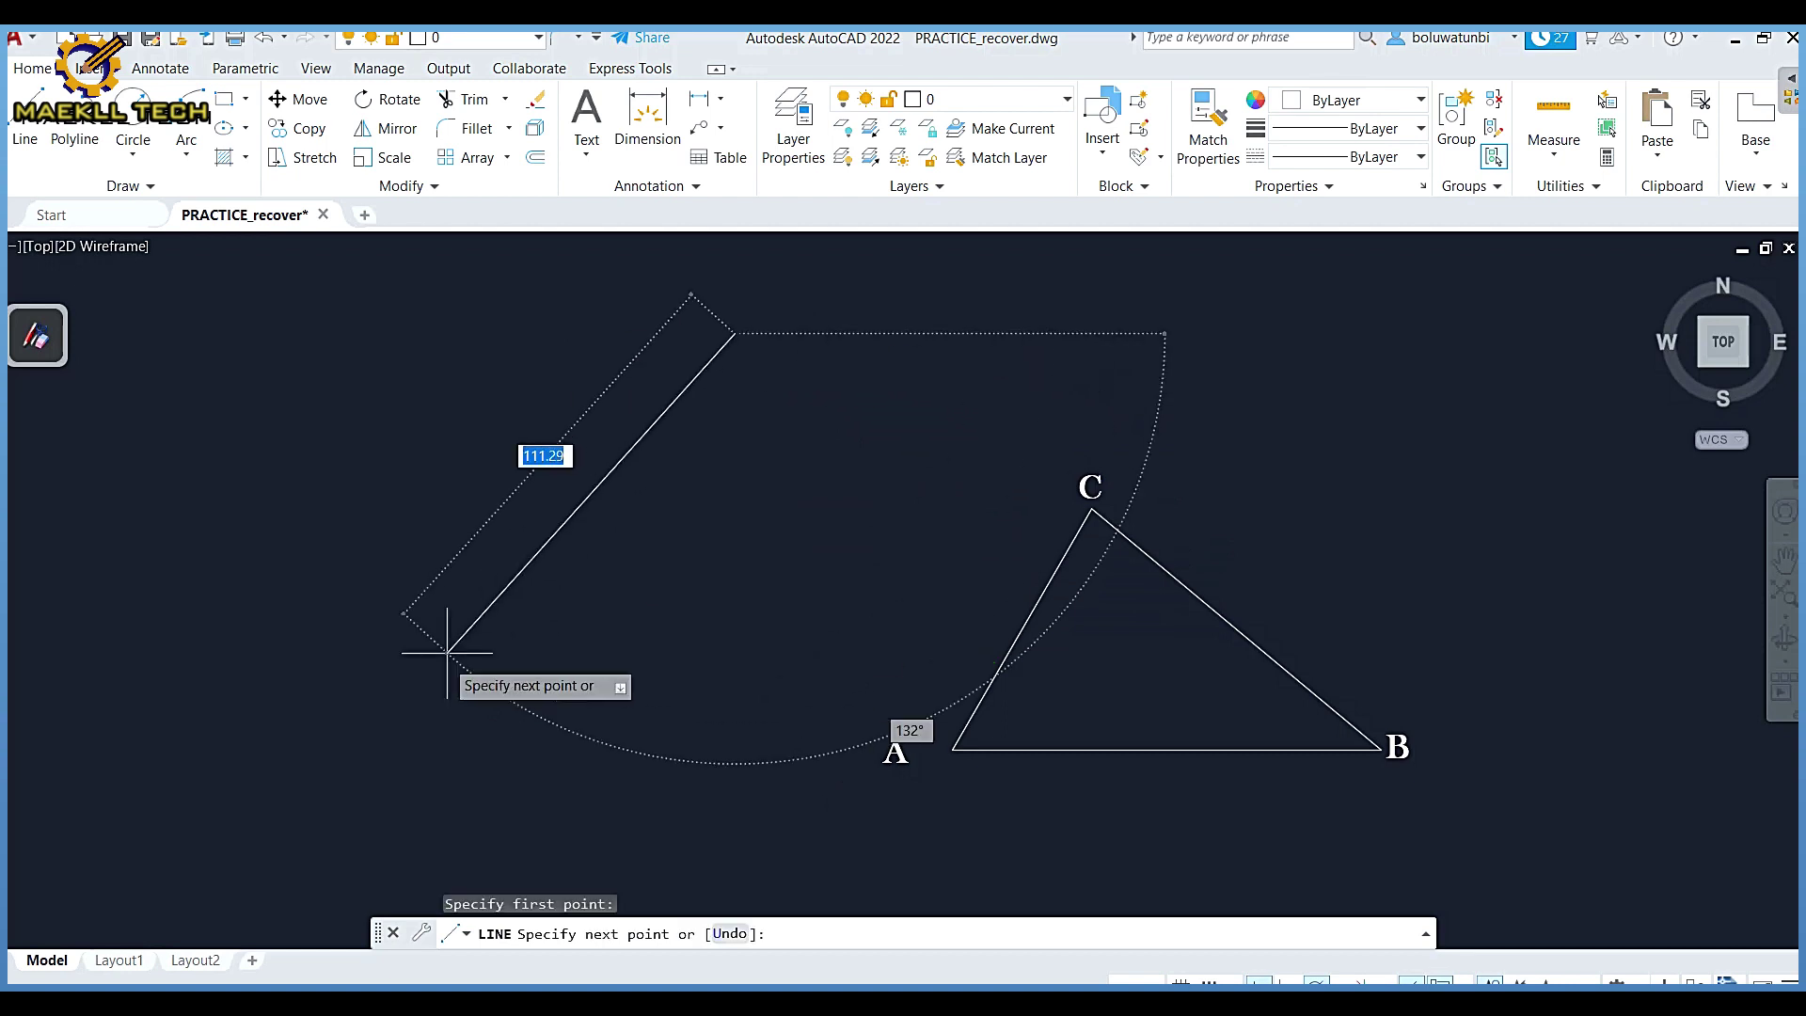
{"action": "left_click", "coordinate": [427, 763]}
{"action": "key", "text": "Escape"}
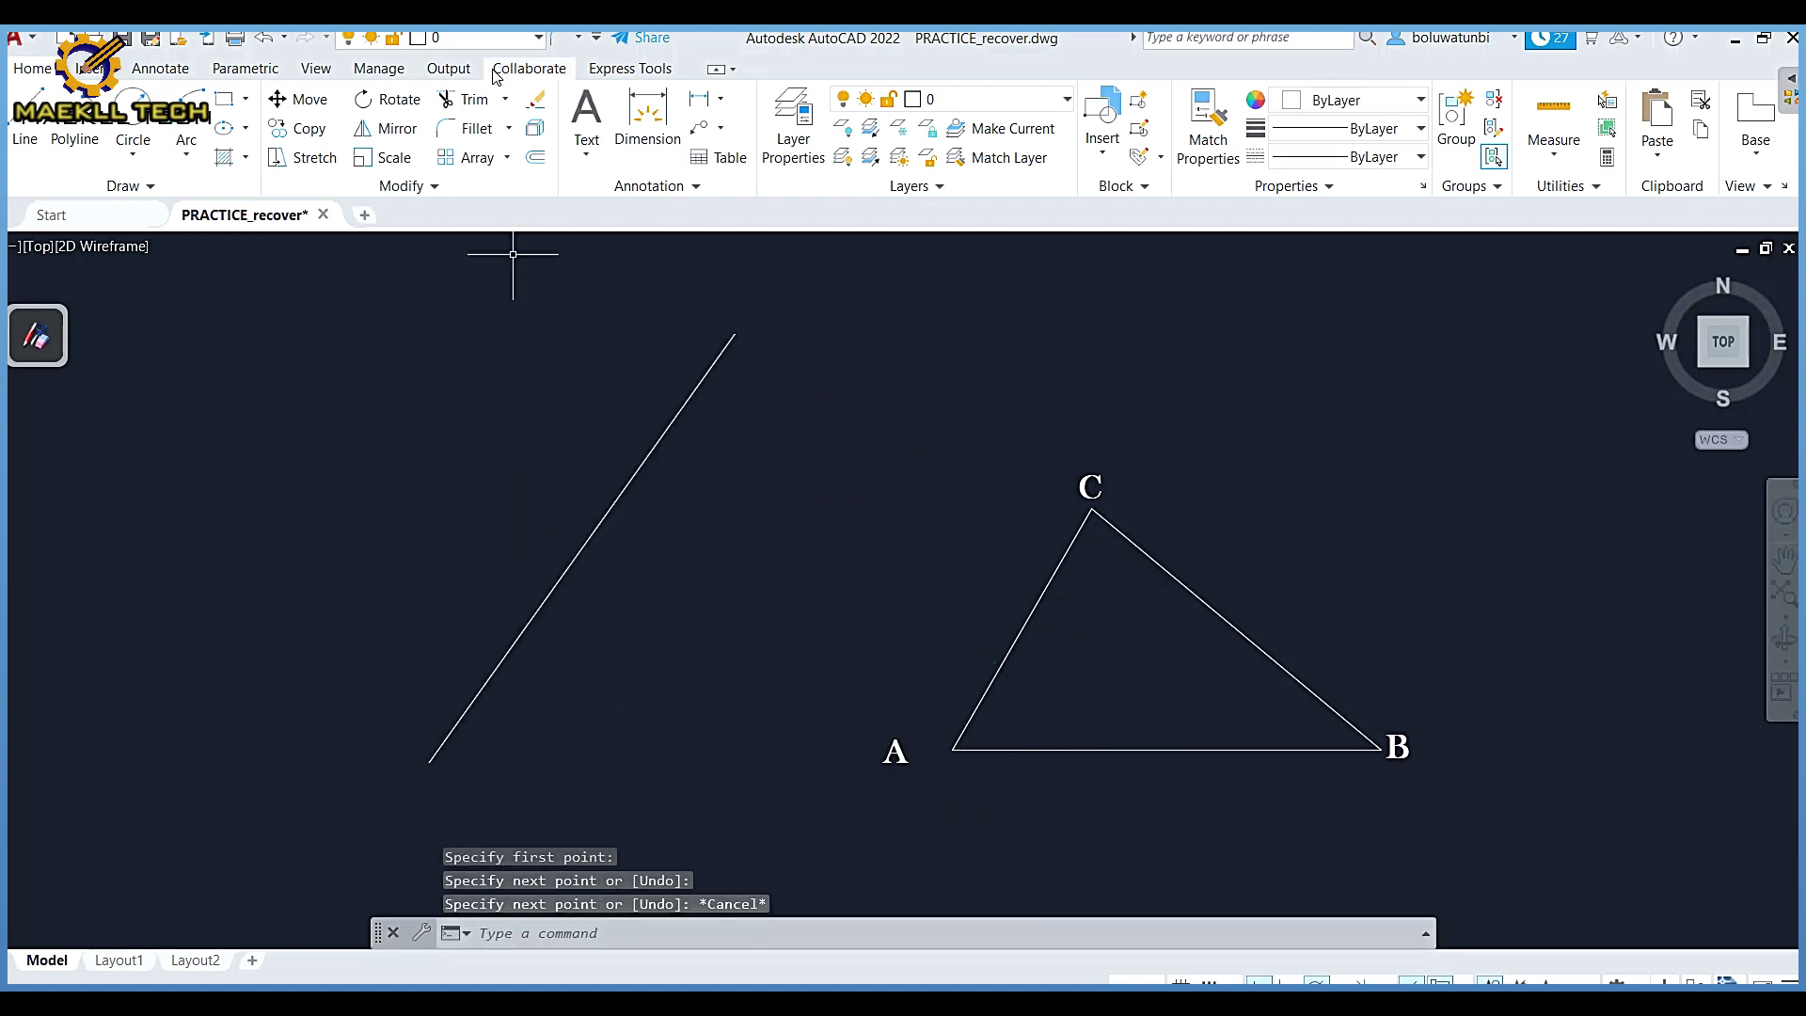
Step: Extend base AB past A to the slanted guide line, and side BC past C
{"action": "left_click", "coordinate": [504, 99]}
{"action": "left_click", "coordinate": [484, 180]}
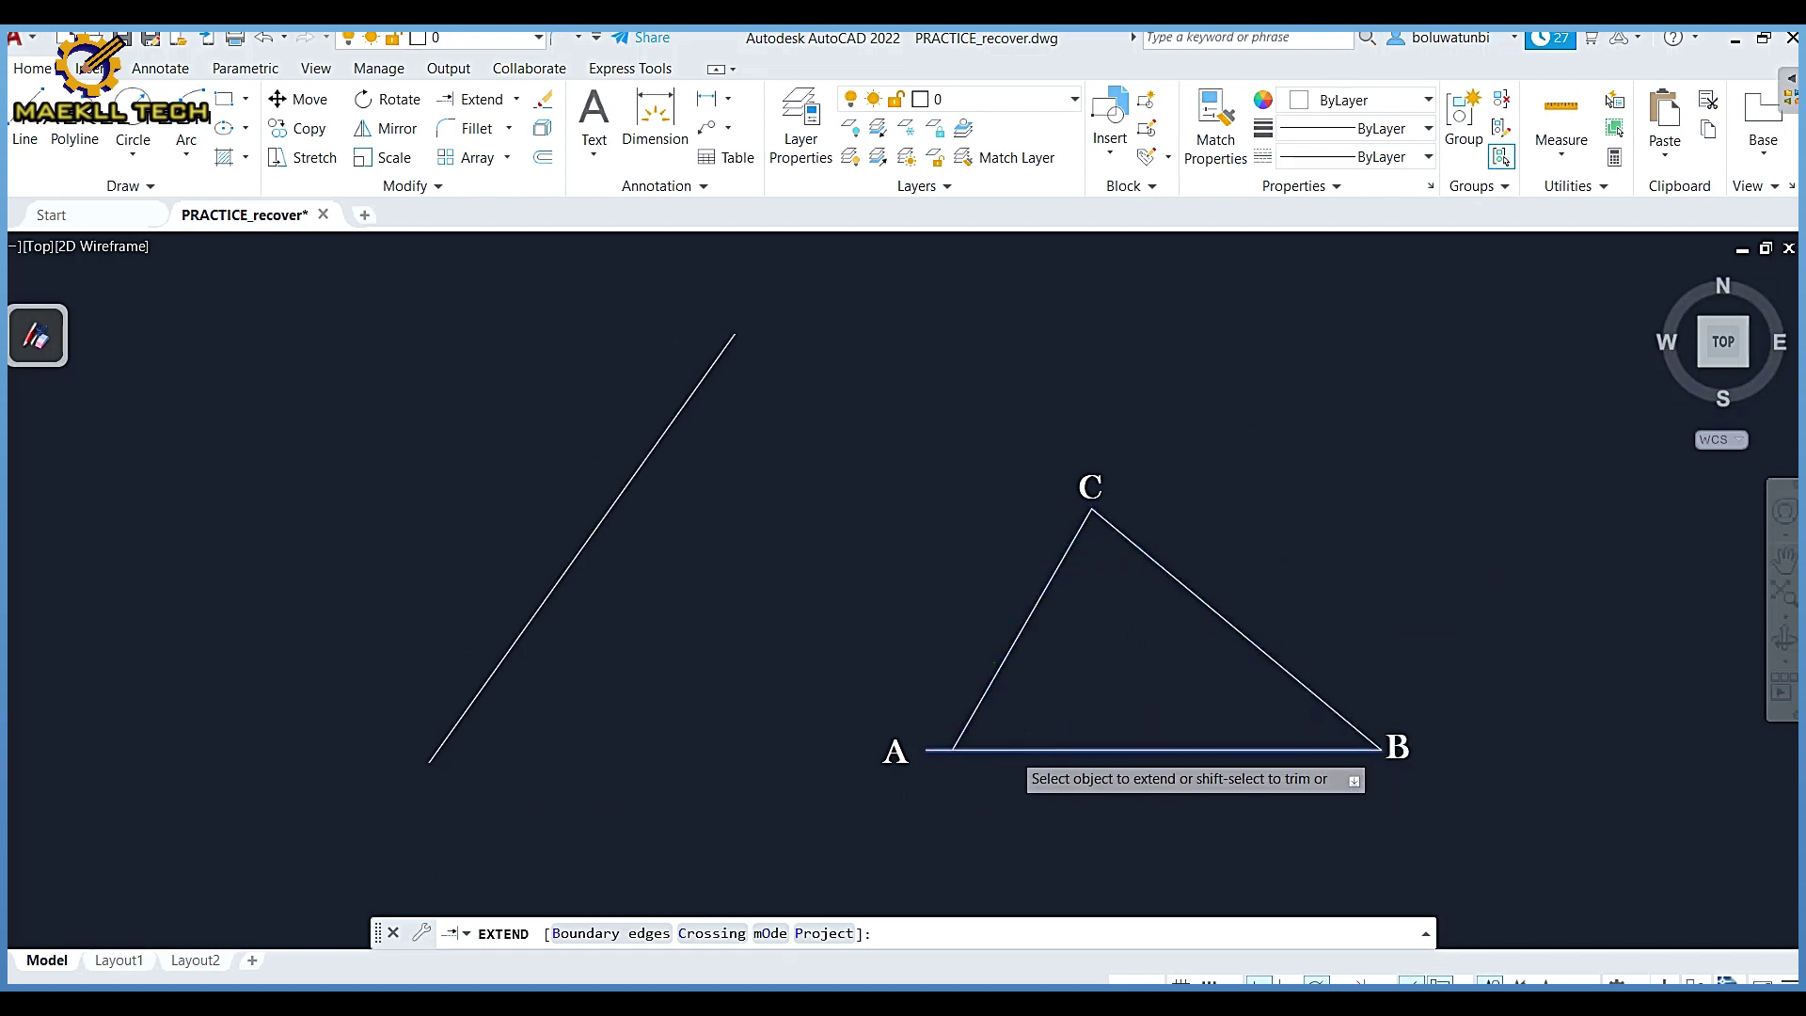
{"action": "left_click", "coordinate": [1014, 747]}
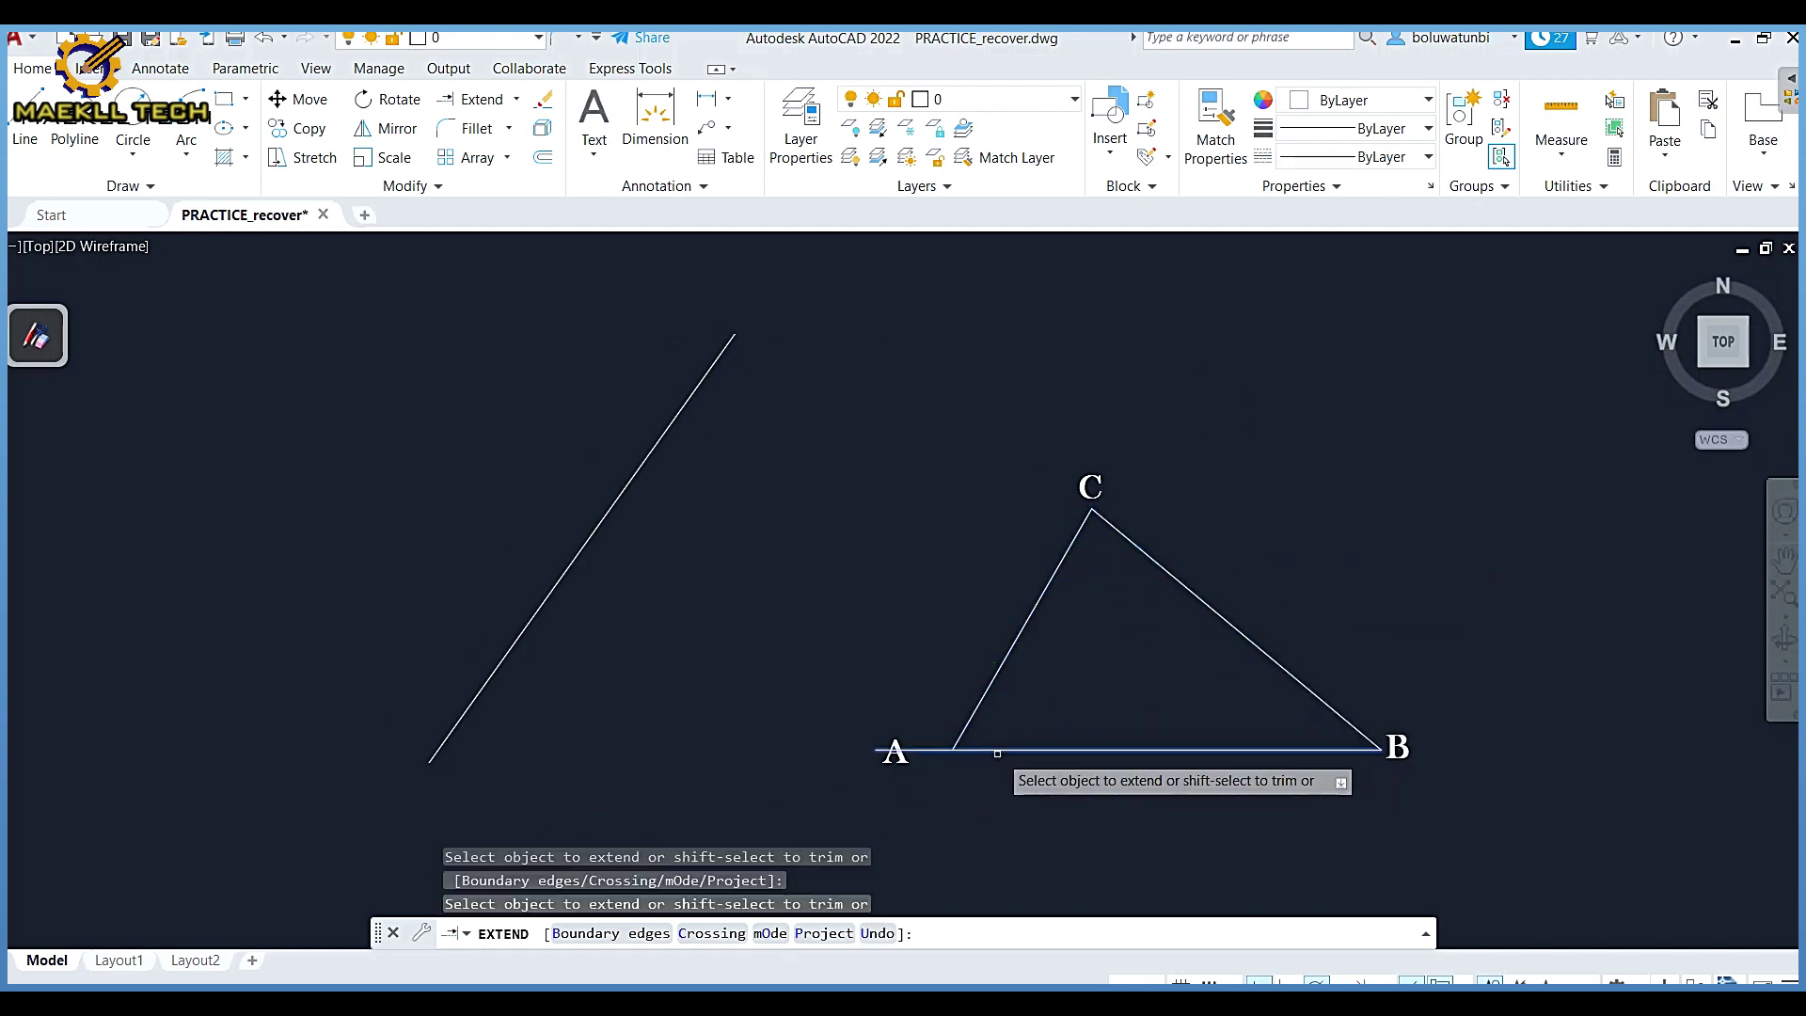
{"action": "left_click", "coordinate": [931, 749]}
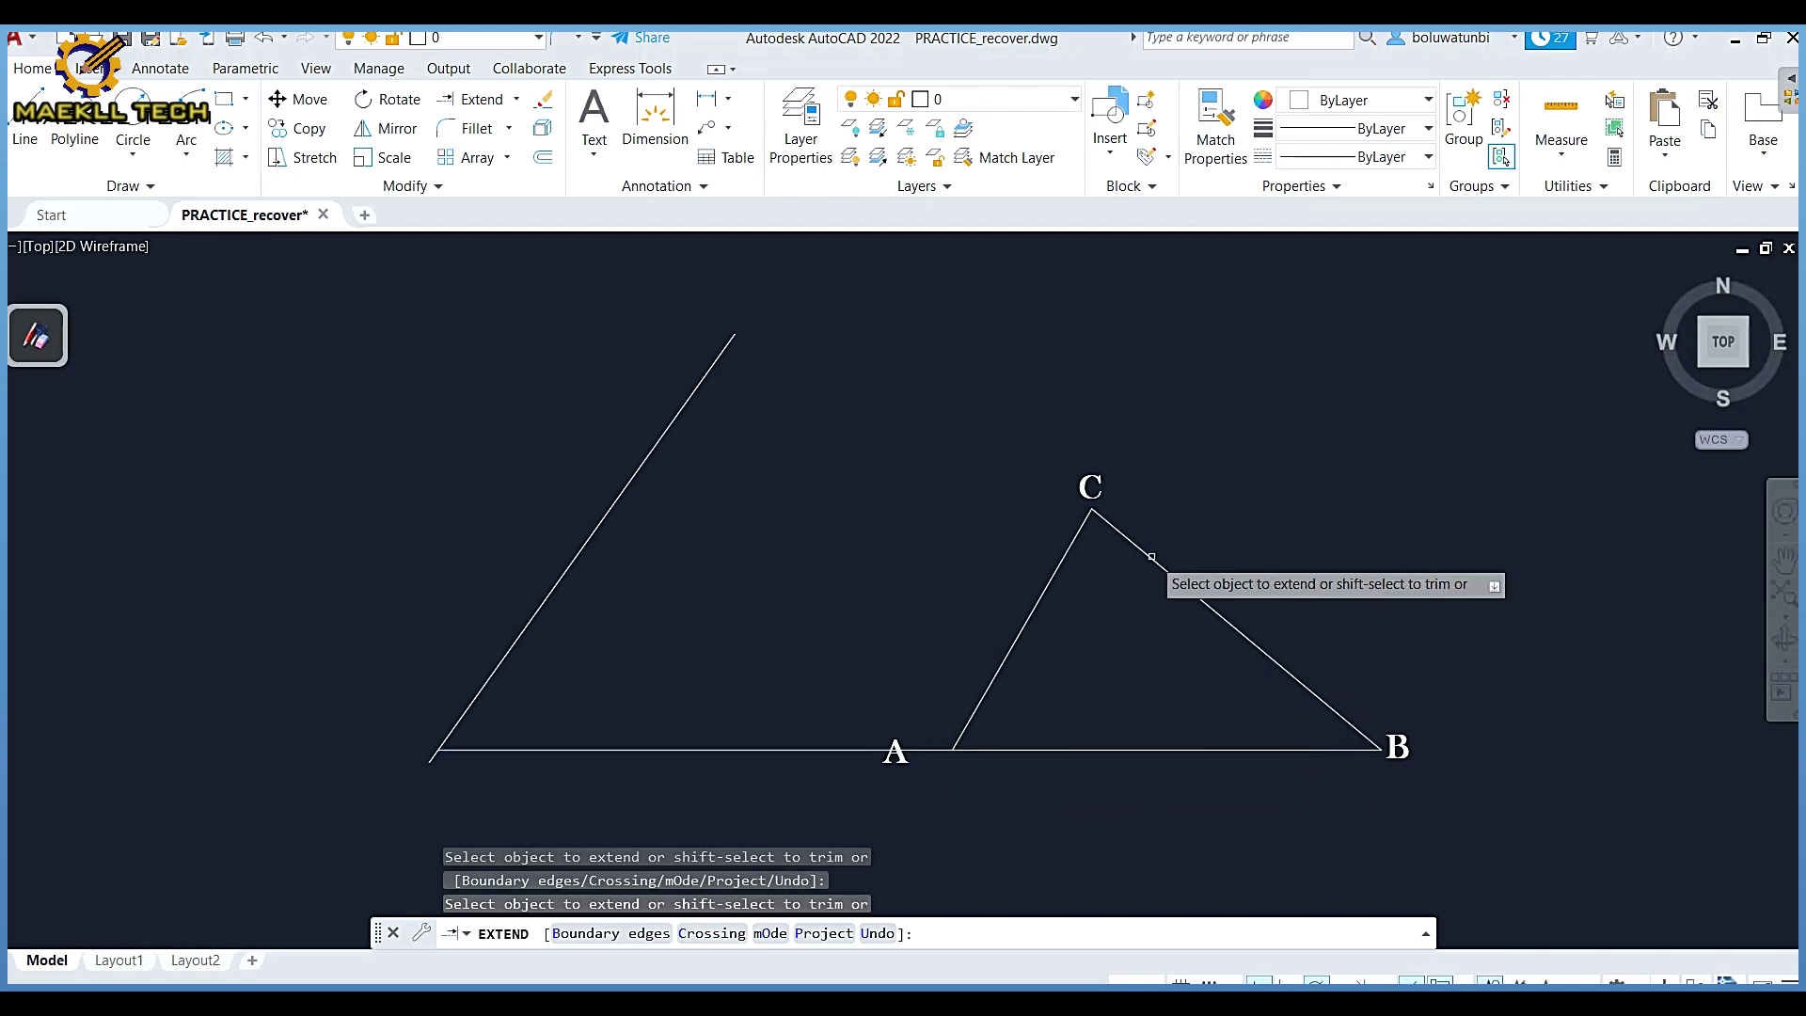
{"action": "left_click", "coordinate": [1114, 529]}
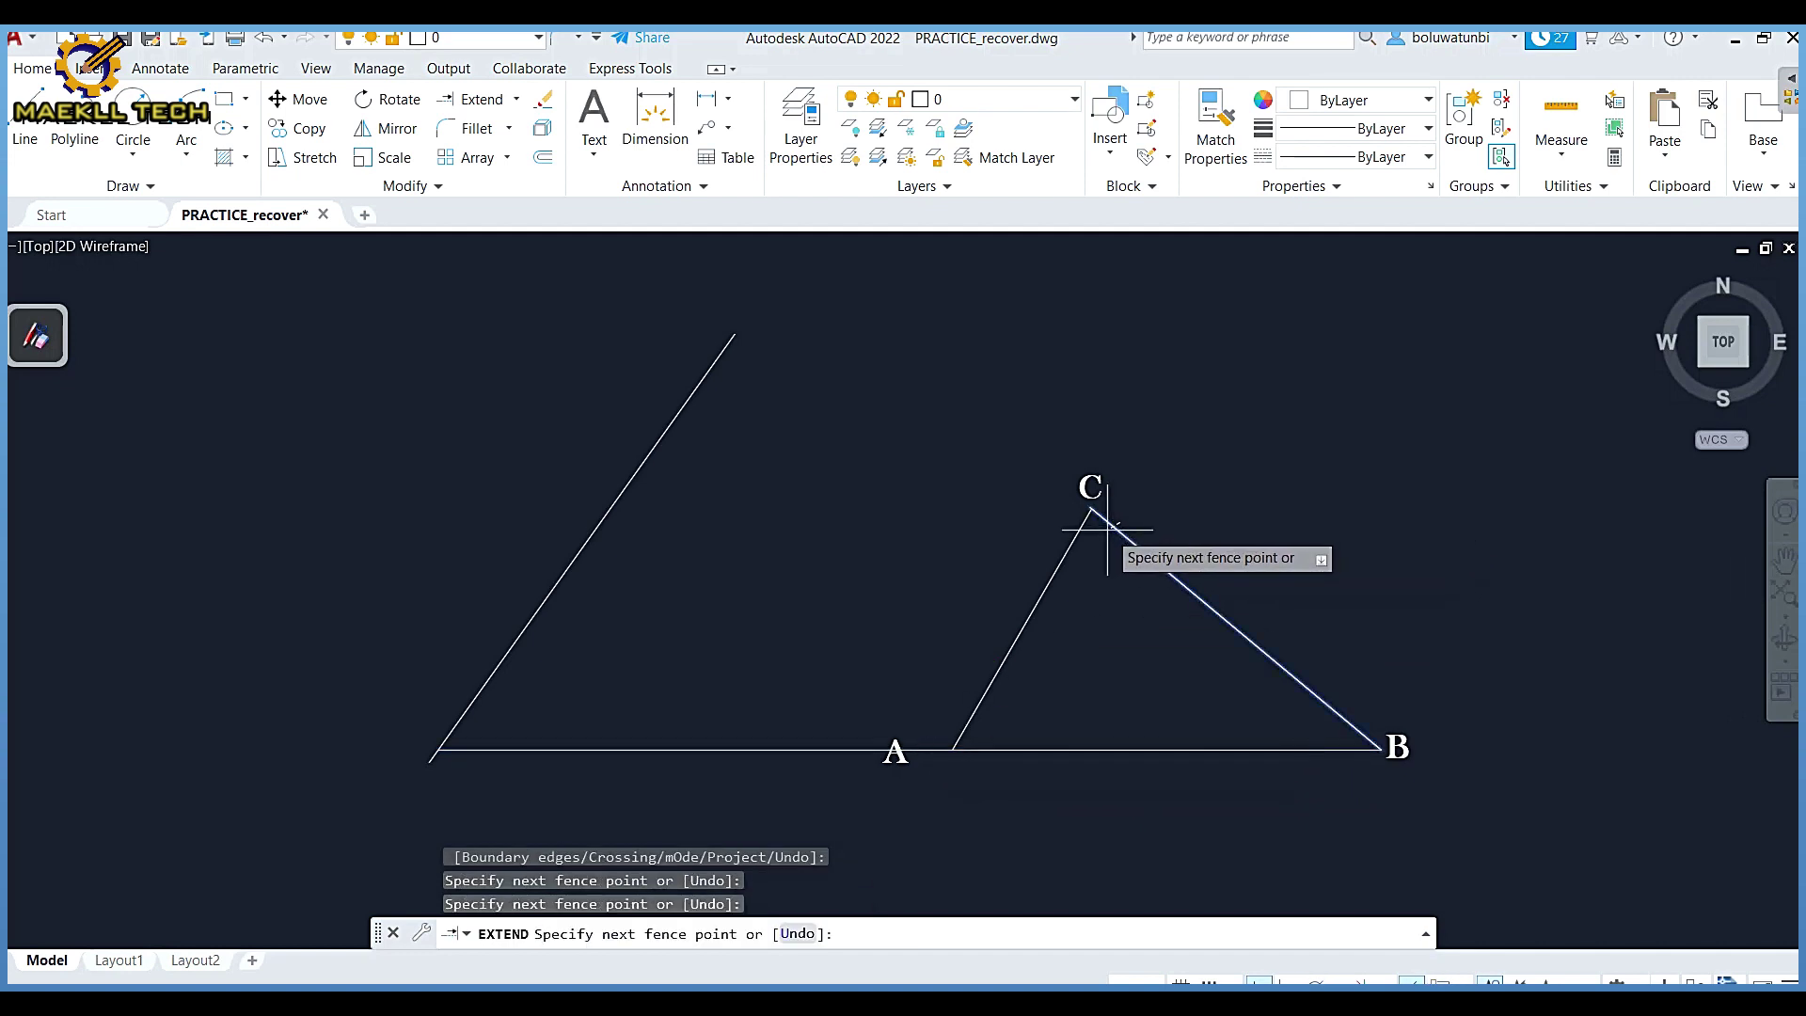
{"action": "key", "text": "Return"}
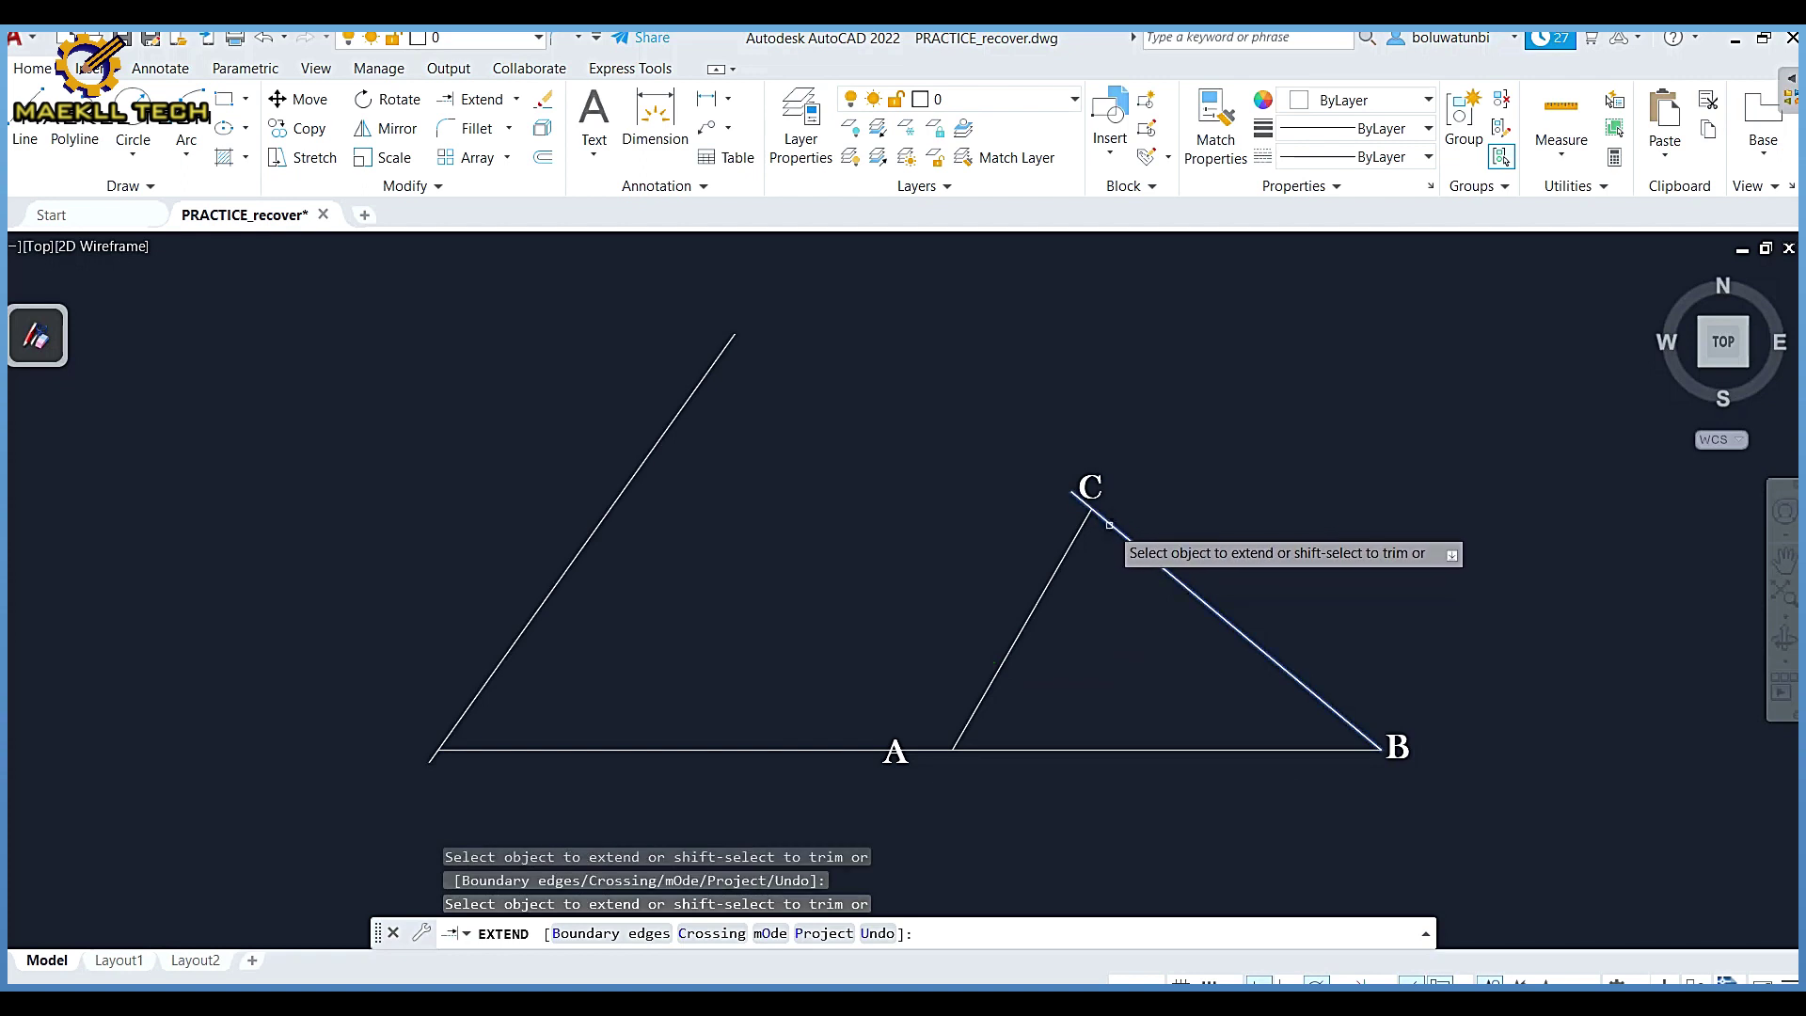
{"action": "left_click", "coordinate": [1119, 524]}
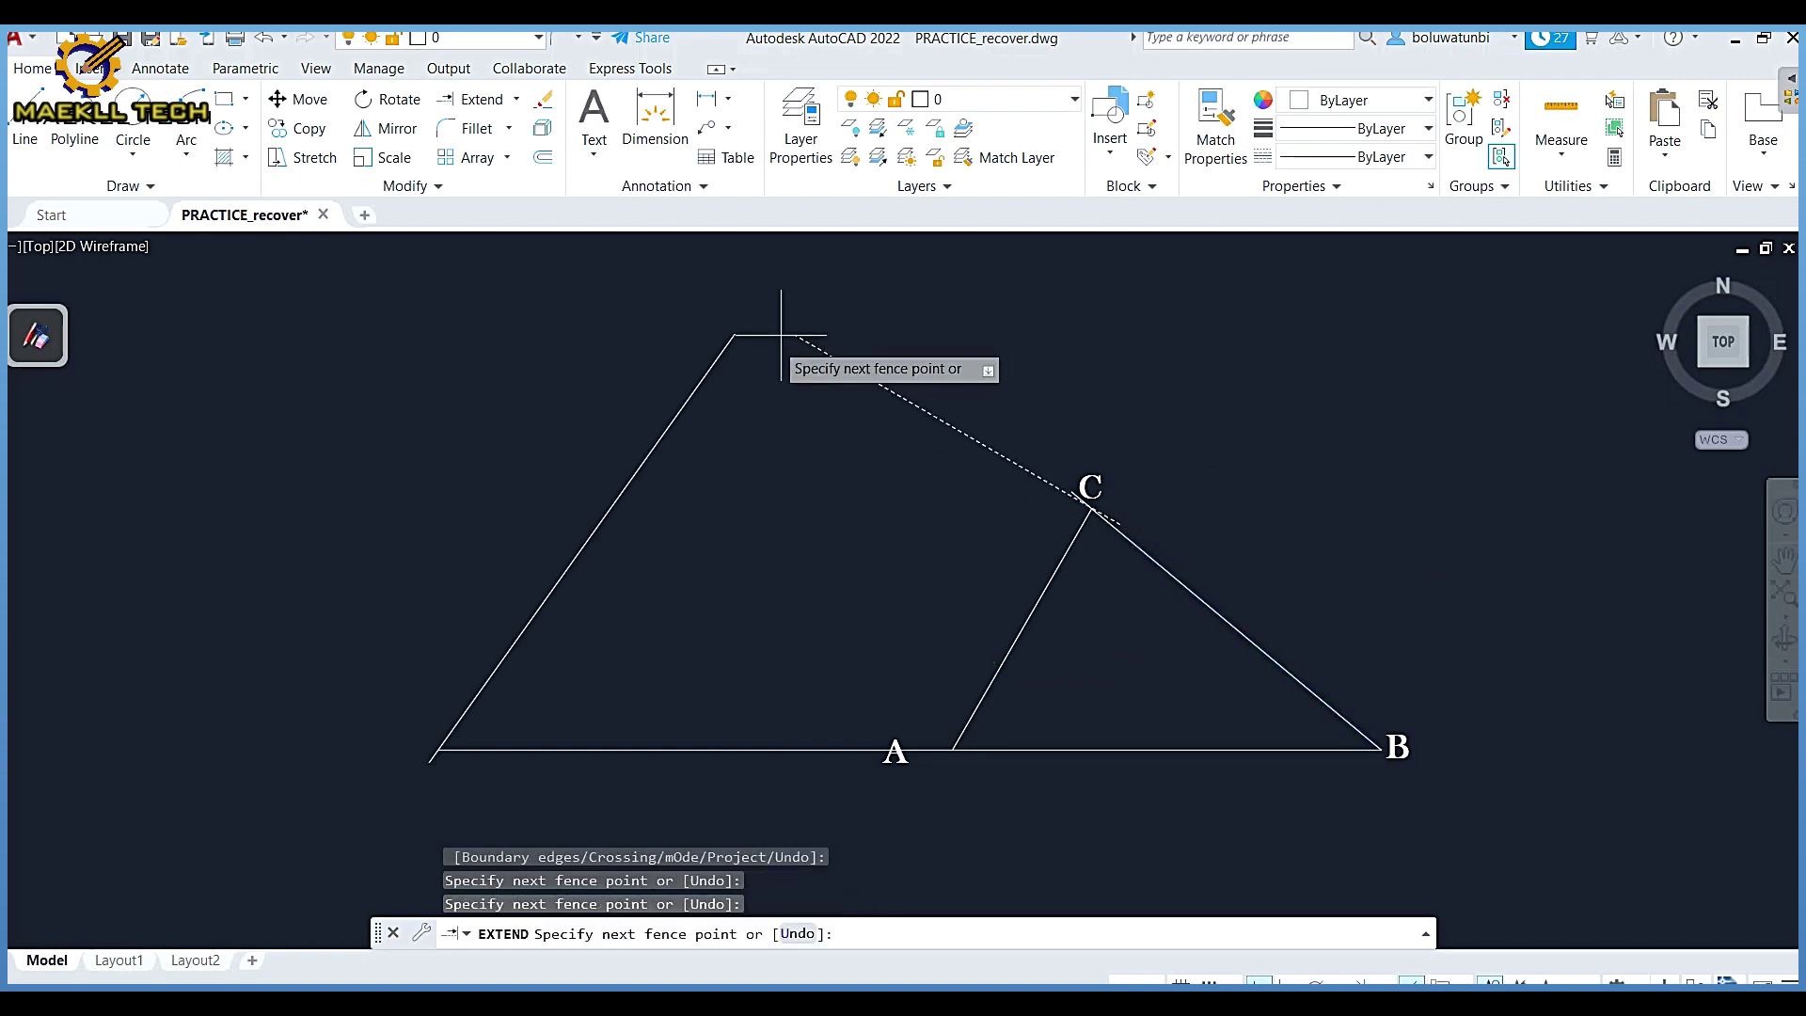
{"action": "key", "text": "Escape"}
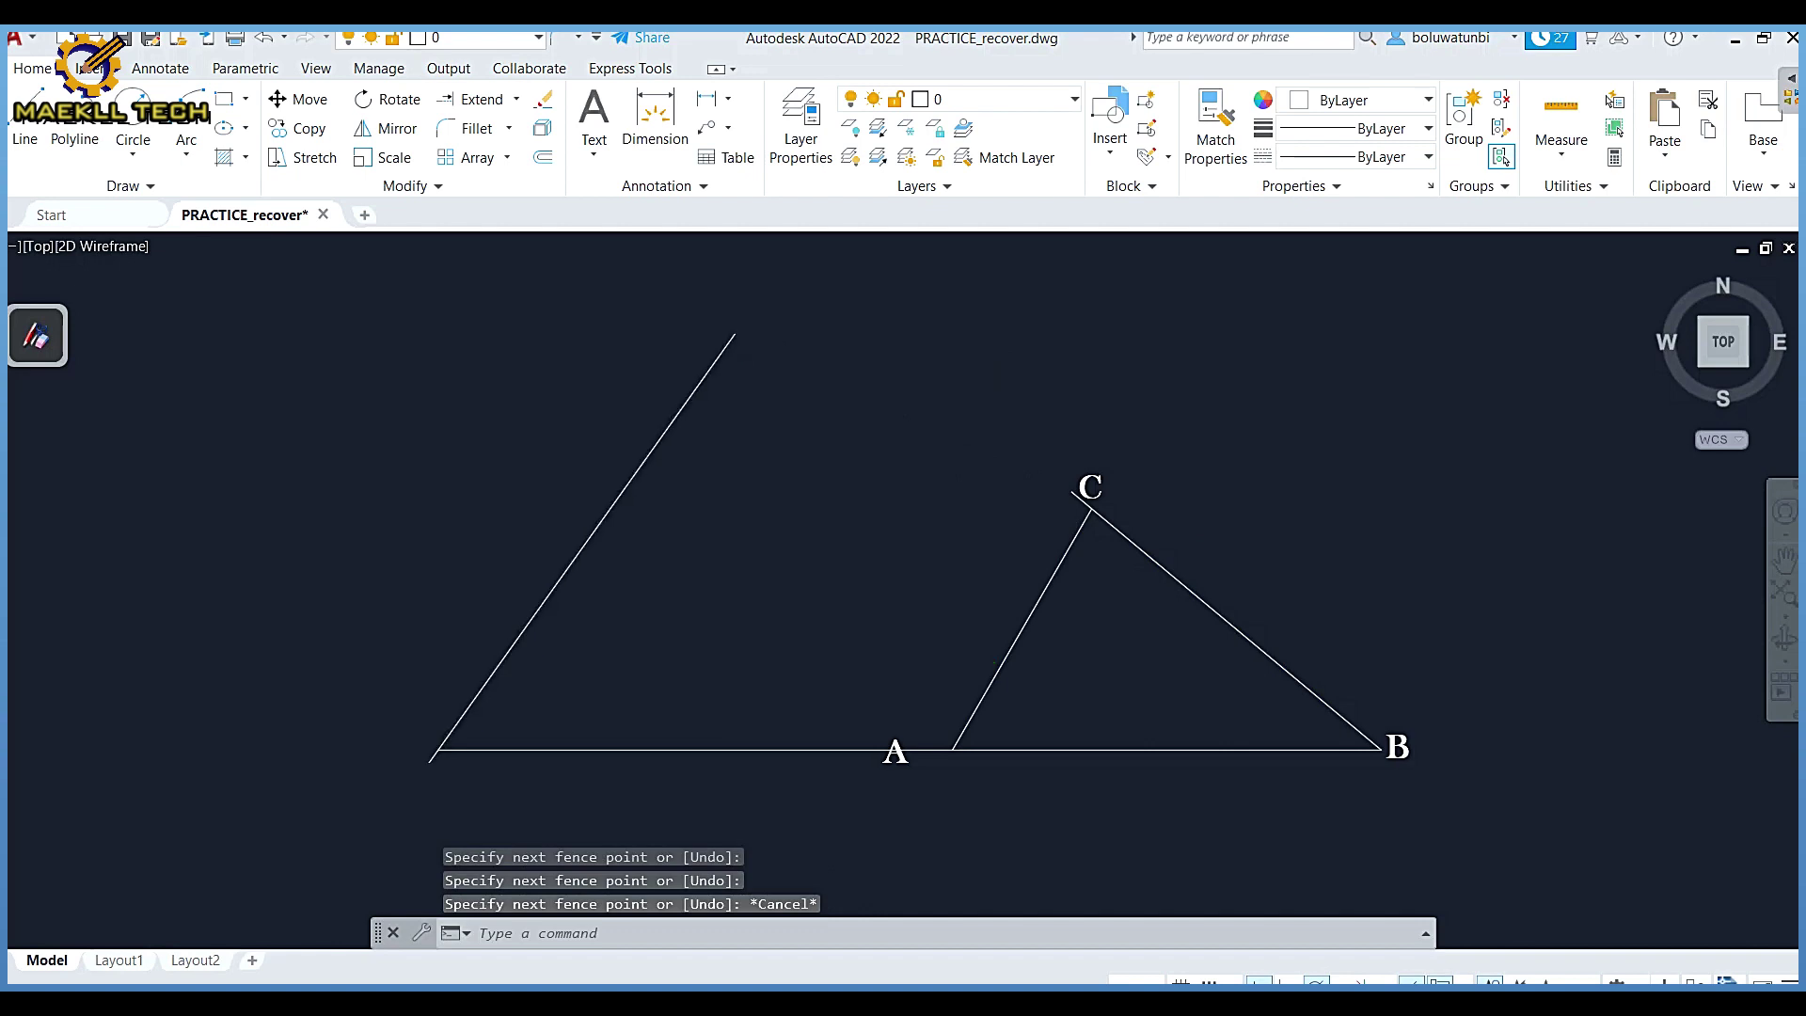
Step: Stretch the guide line upward, extend CB to meet it, then erase the guide line
{"action": "left_click", "coordinate": [735, 337]}
{"action": "left_click", "coordinate": [736, 333]}
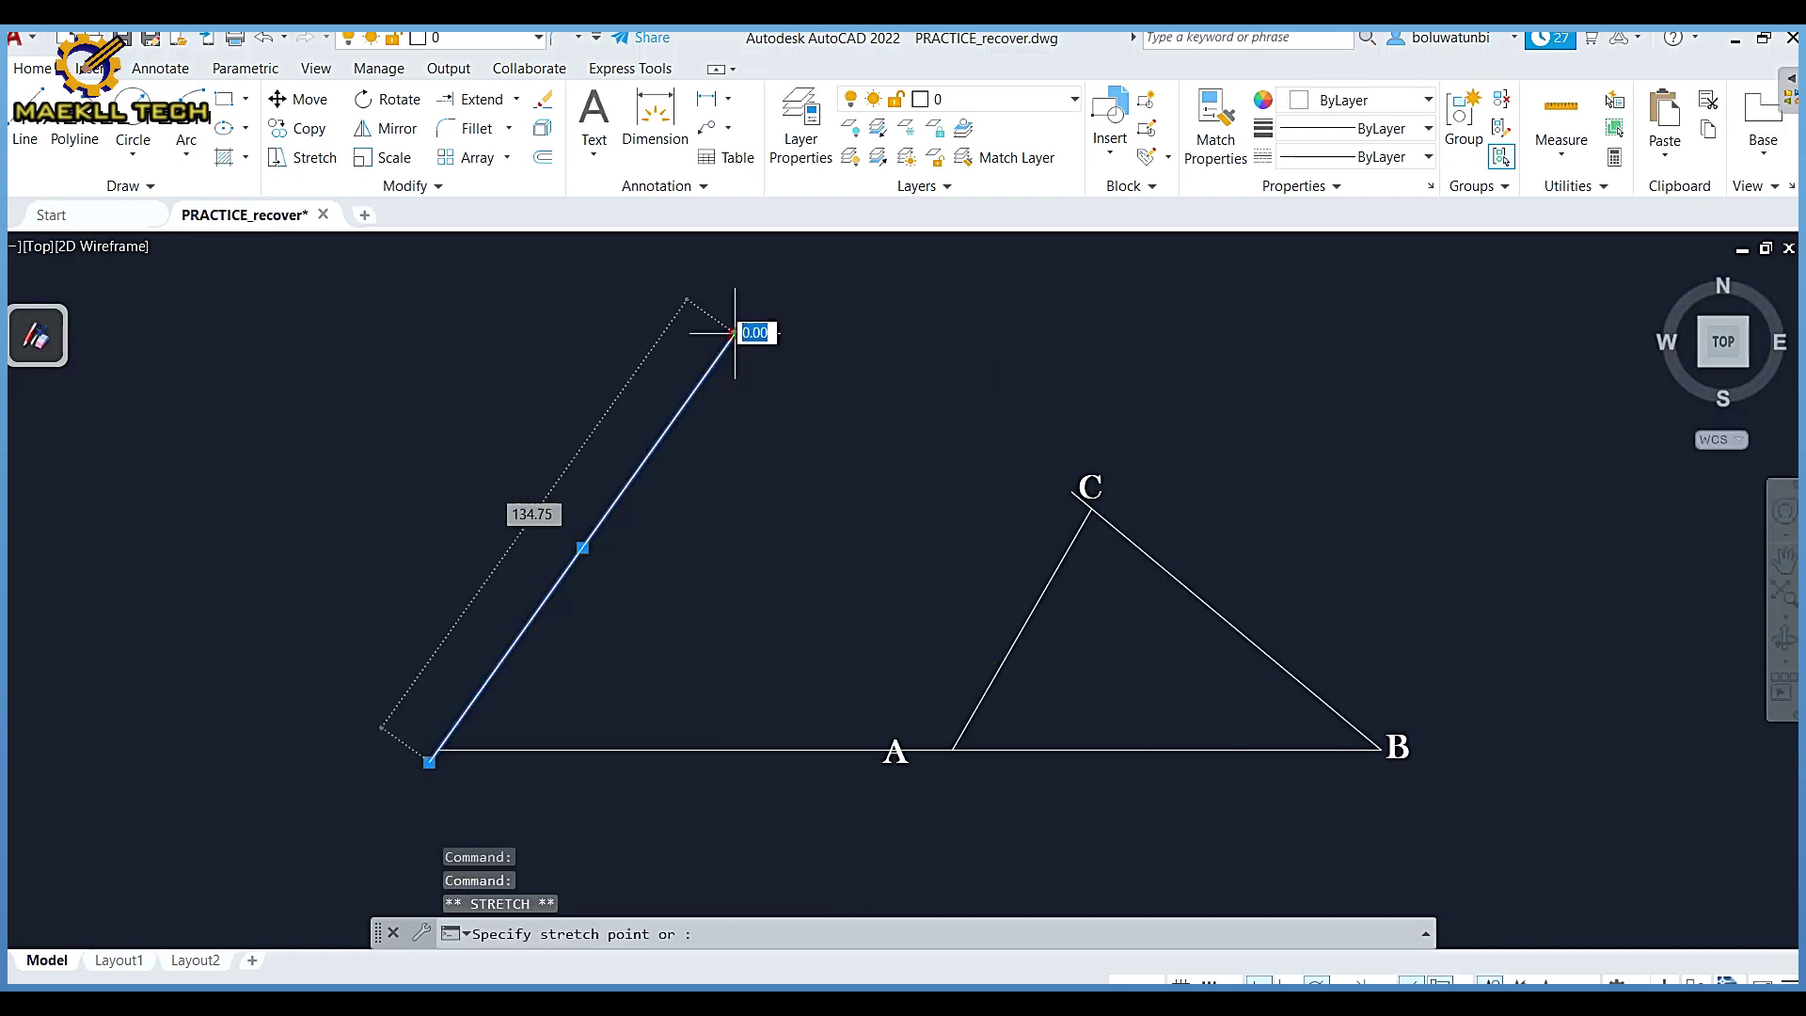
{"action": "left_click", "coordinate": [814, 255]}
{"action": "key", "text": "Escape"}
{"action": "left_click", "coordinate": [470, 99]}
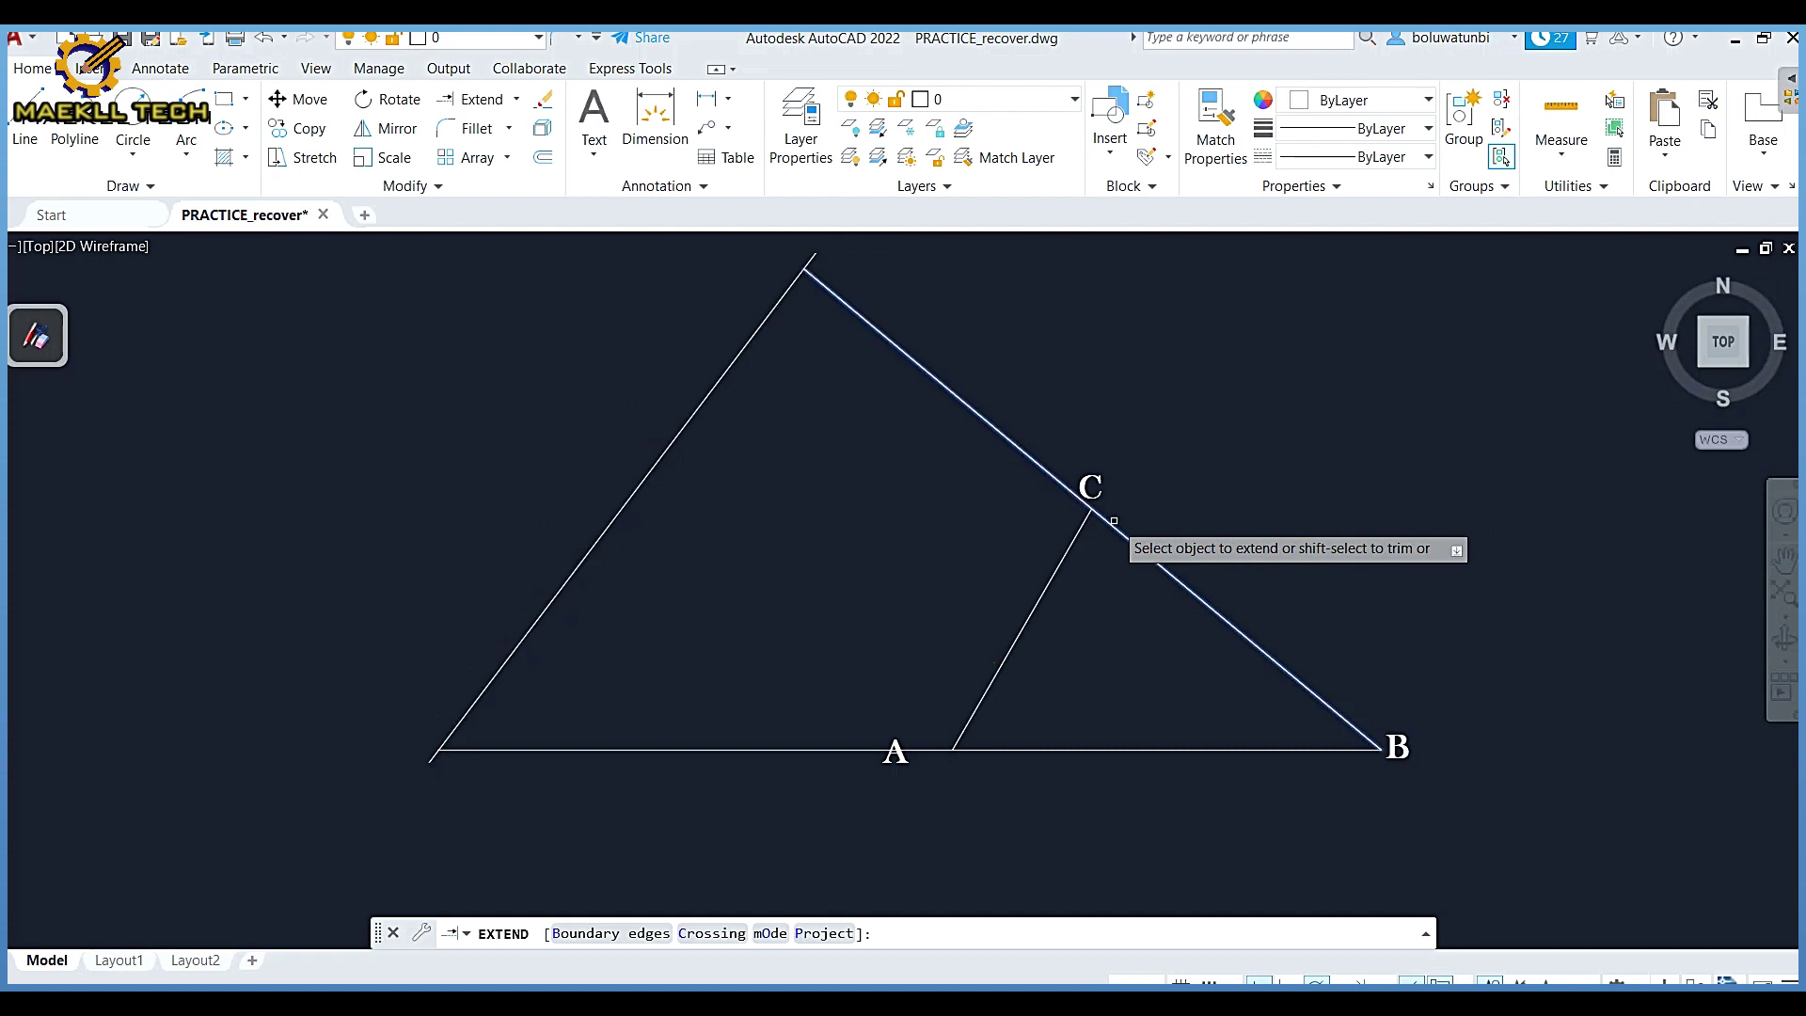
{"action": "left_click", "coordinate": [1086, 511]}
{"action": "key", "text": "Escape"}
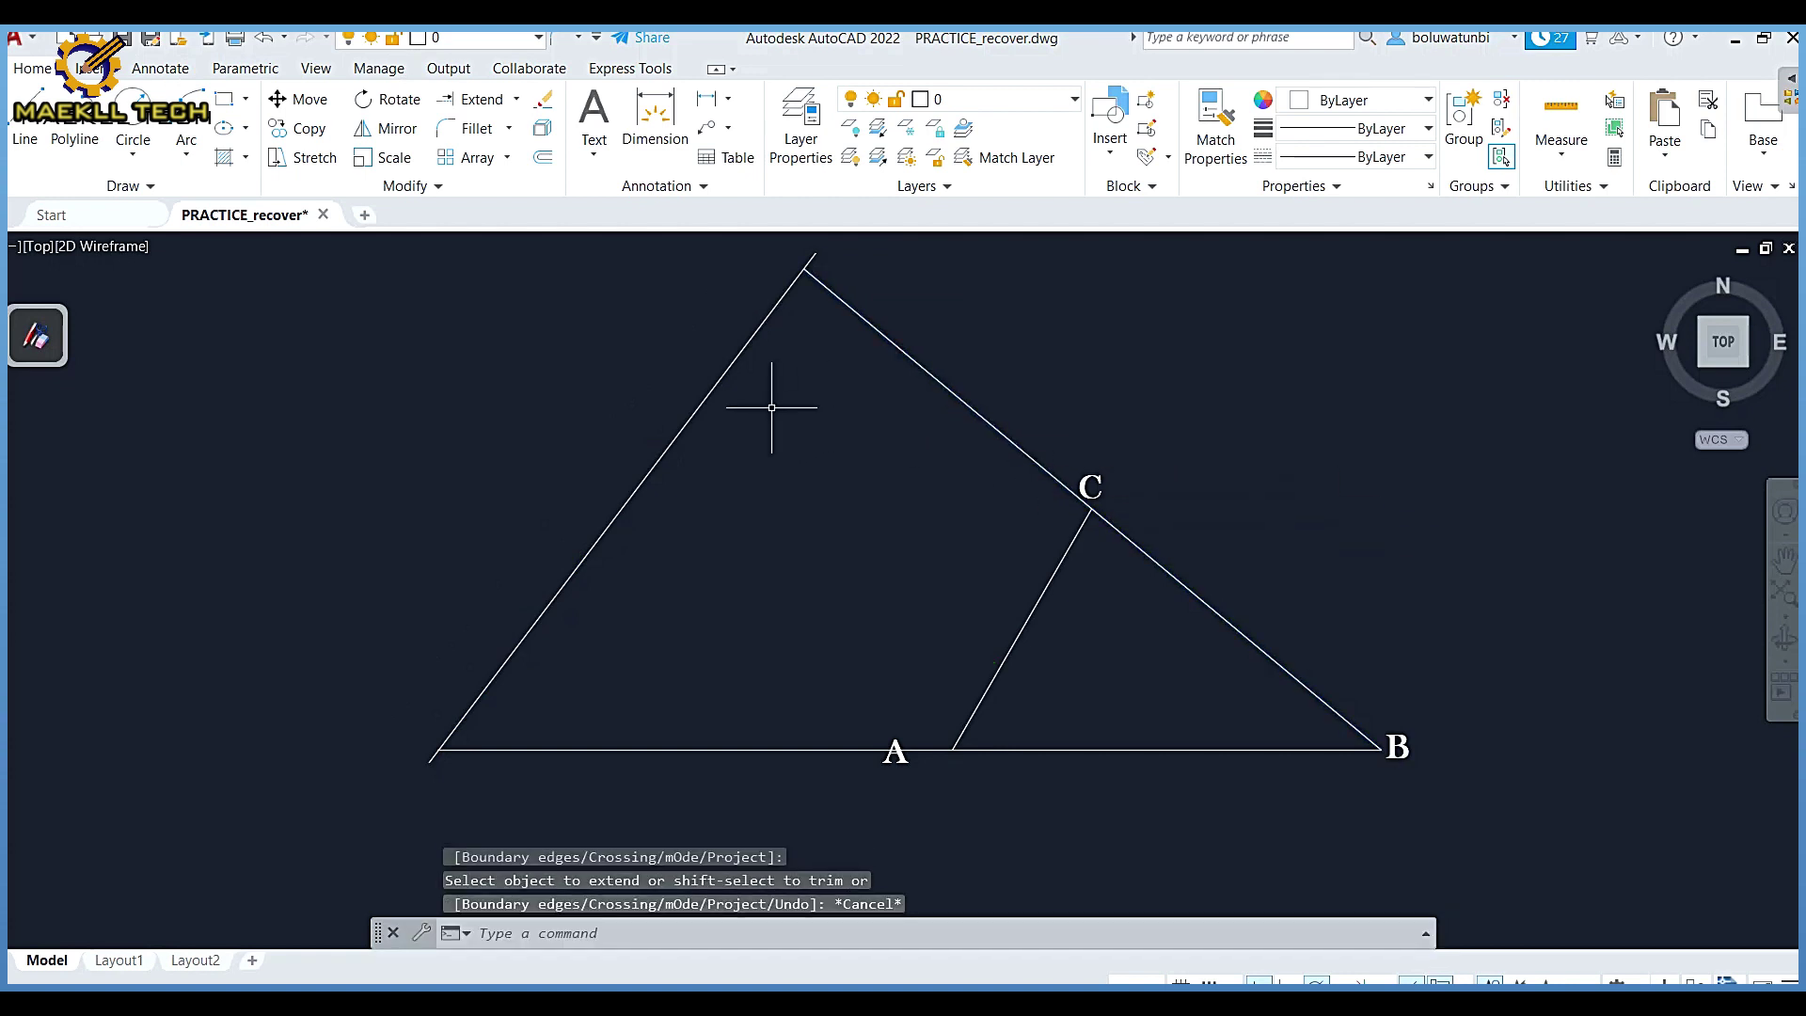
{"action": "left_click", "coordinate": [700, 400]}
{"action": "key", "text": "Delete"}
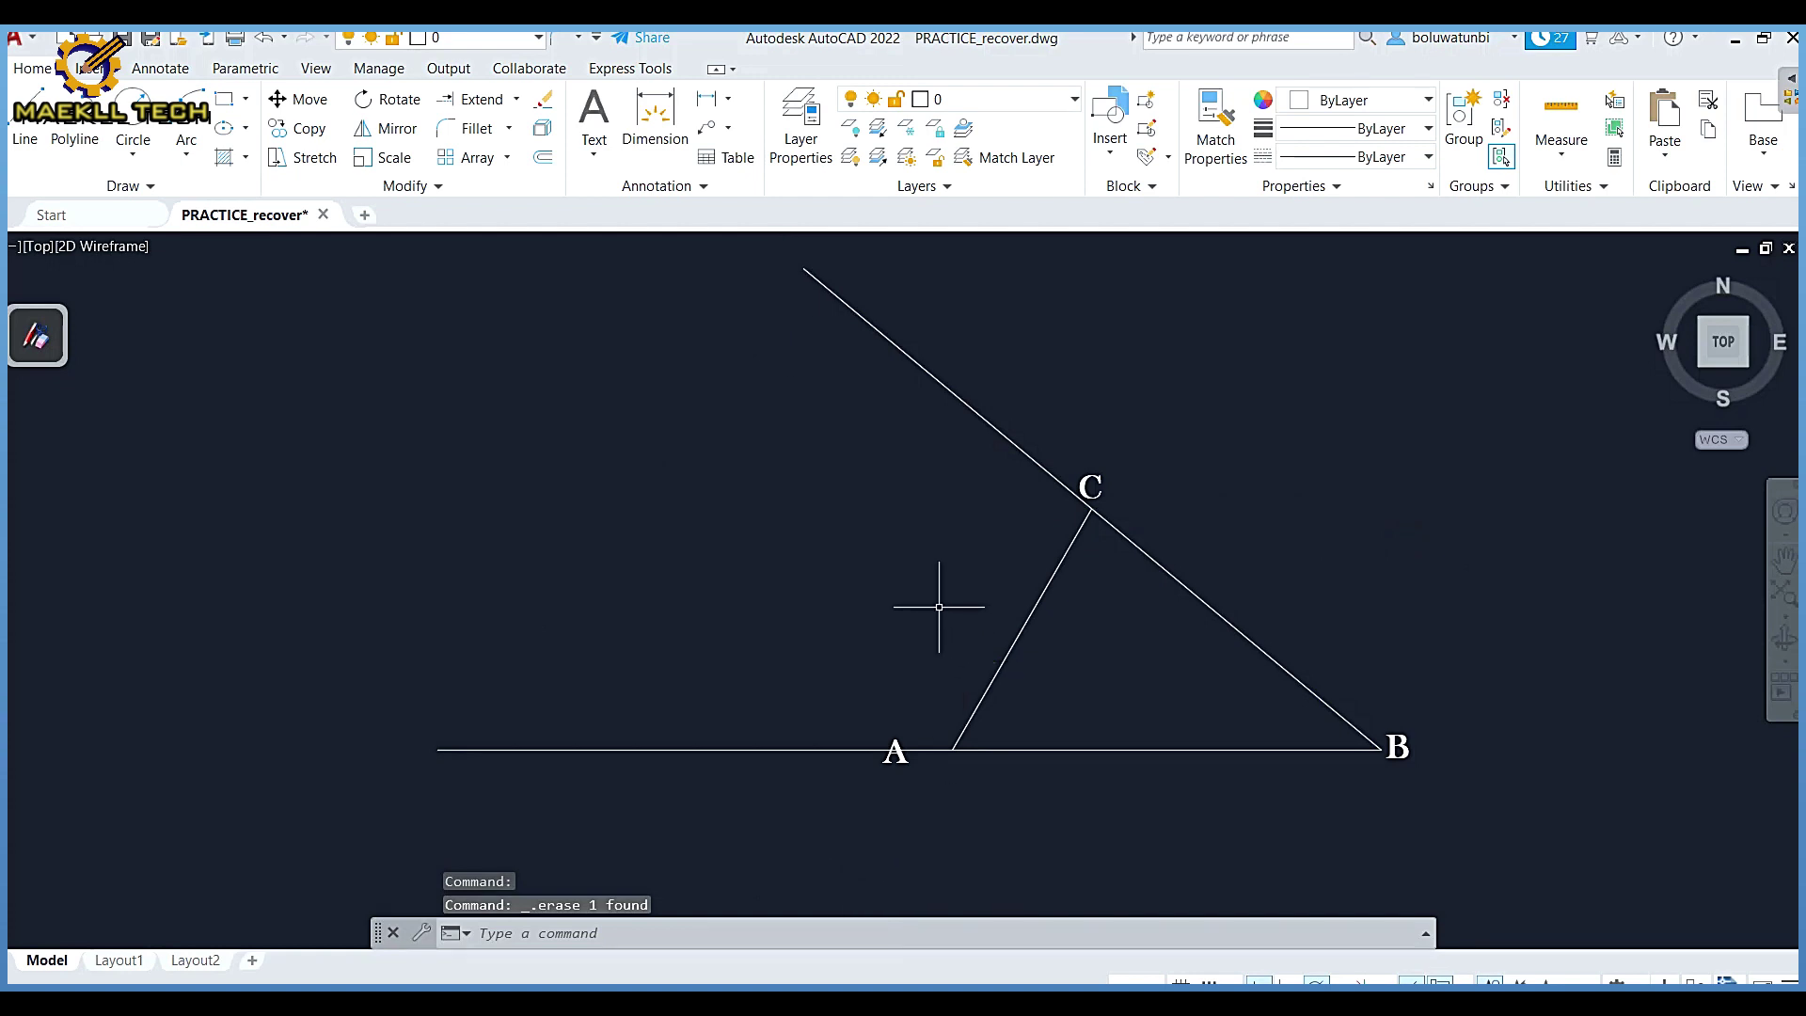
Step: Draw center-start-end arcs at A (extended AB to AC) and at C (extended BC to AC)
{"action": "left_click", "coordinate": [189, 167]}
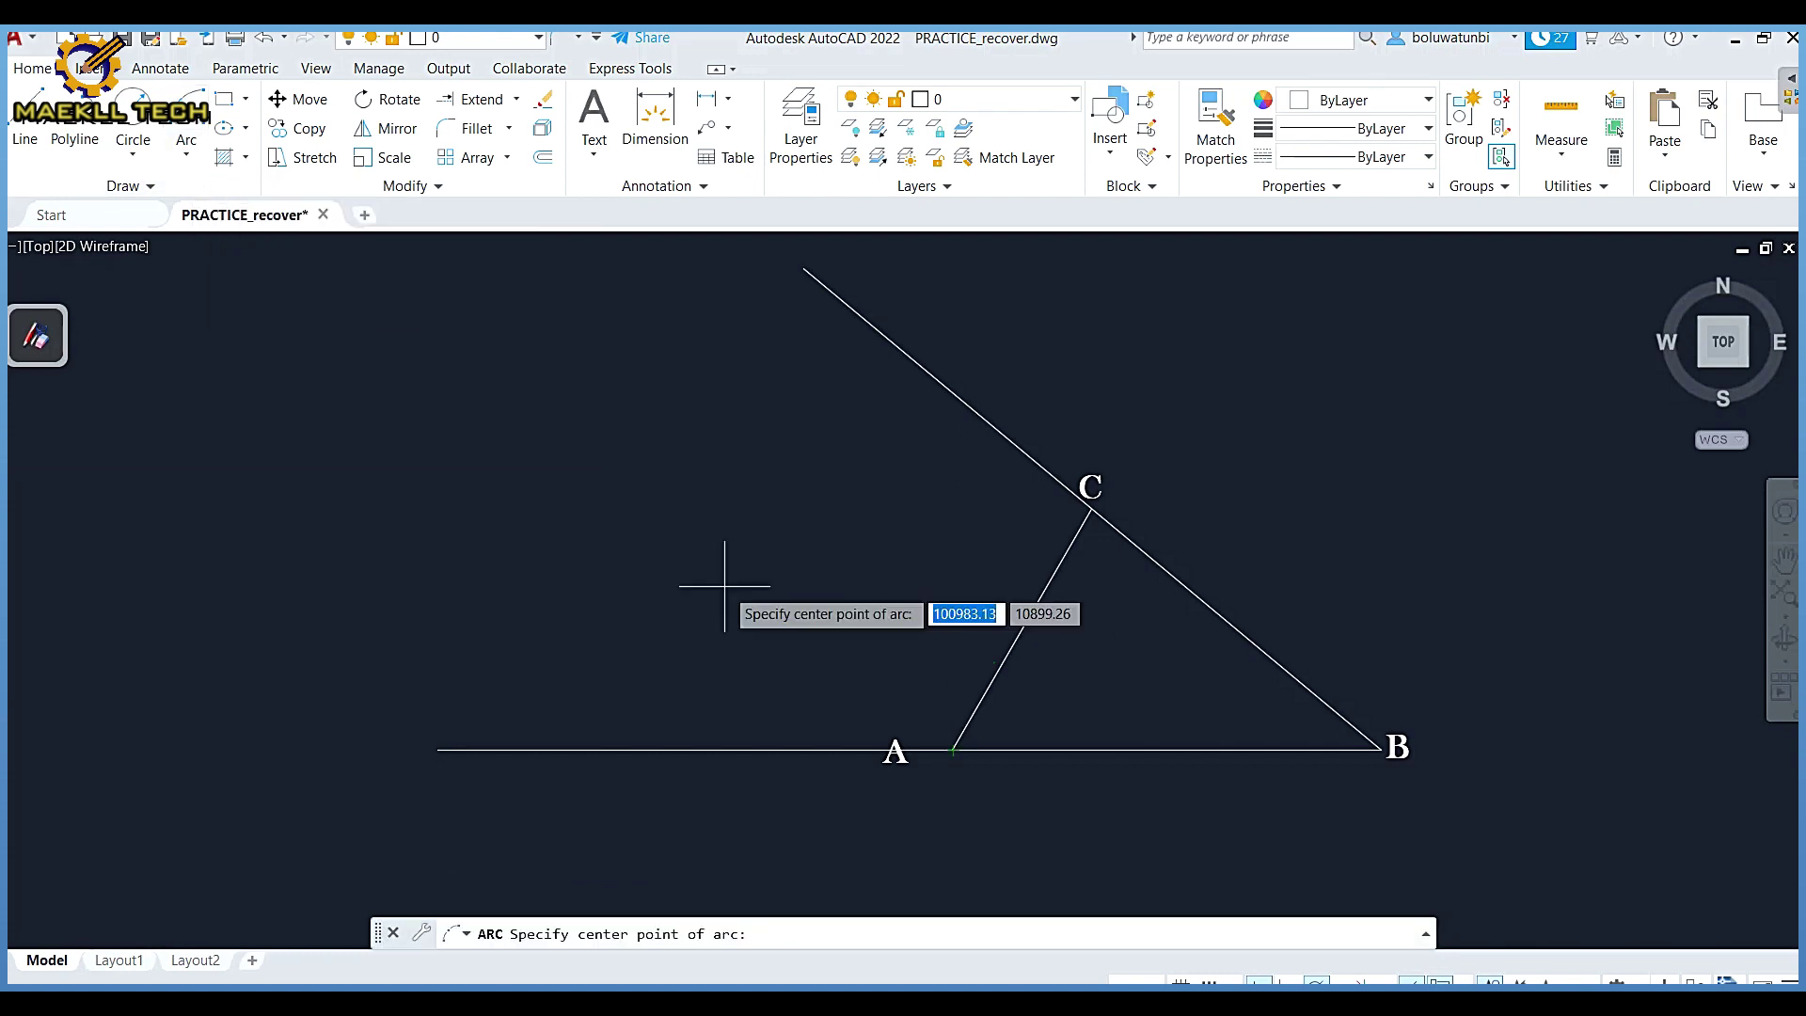
{"action": "left_click", "coordinate": [953, 750]}
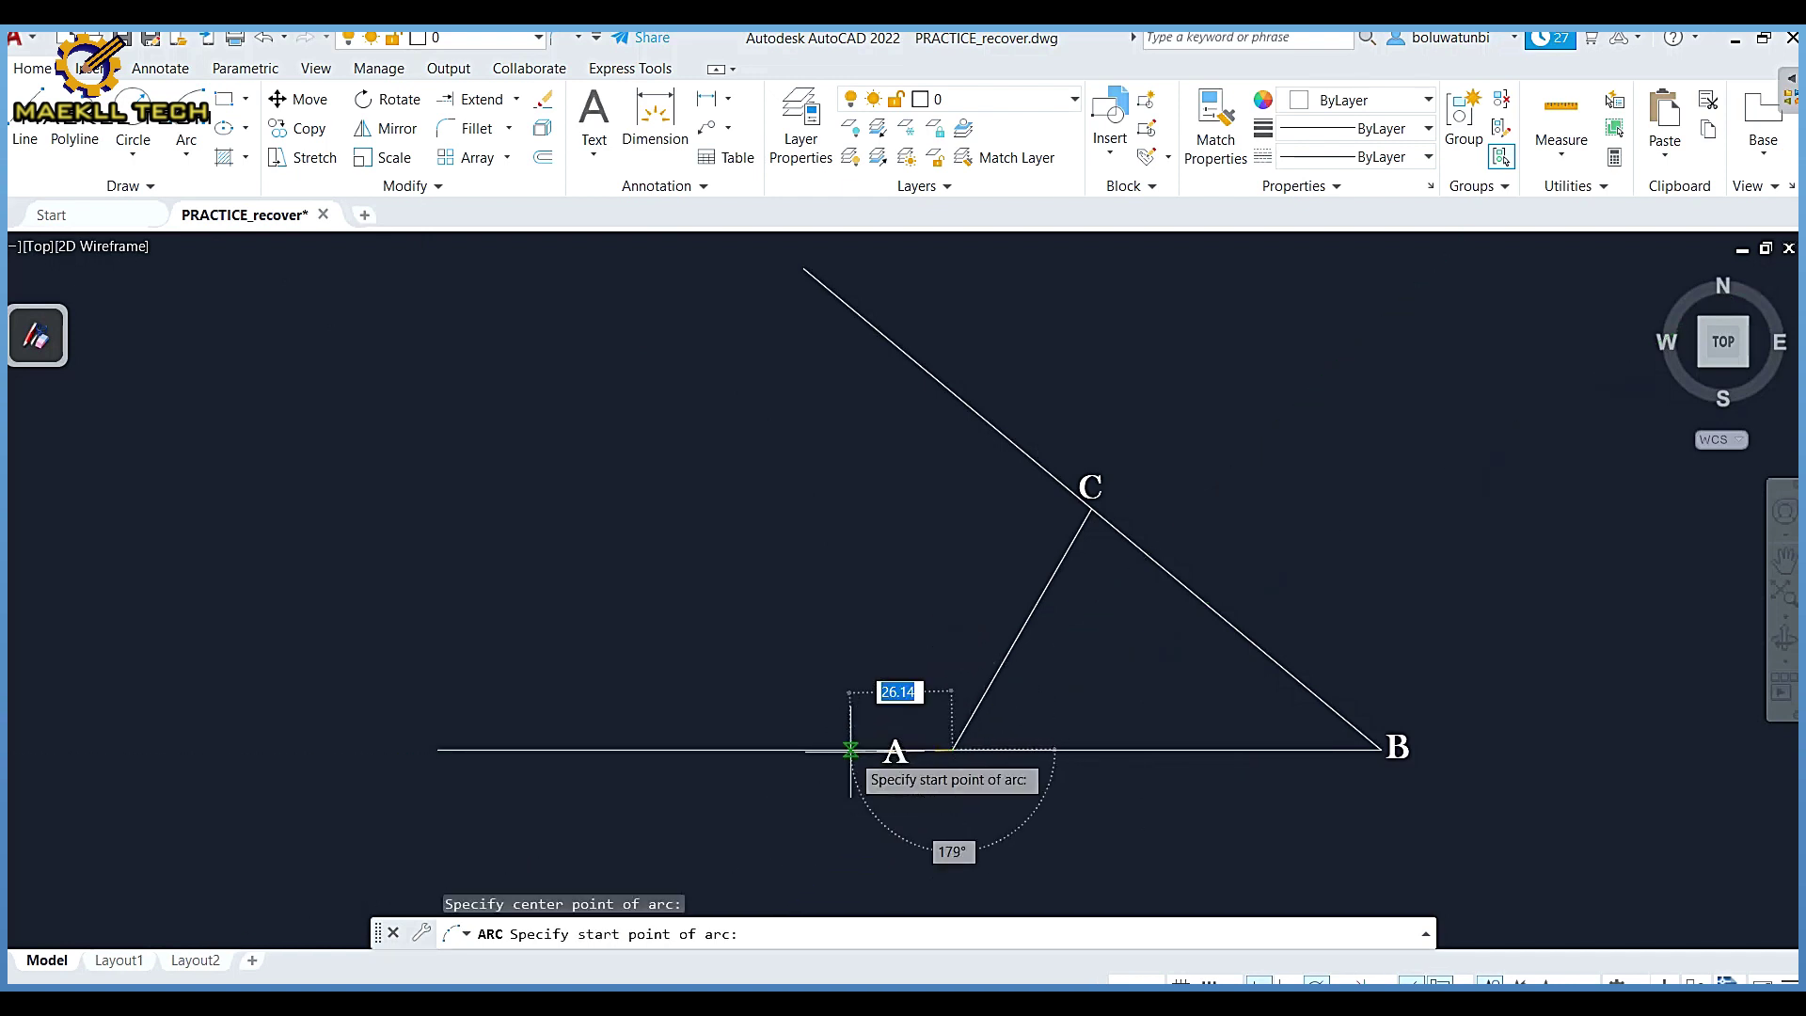
{"action": "left_click", "coordinate": [850, 750]}
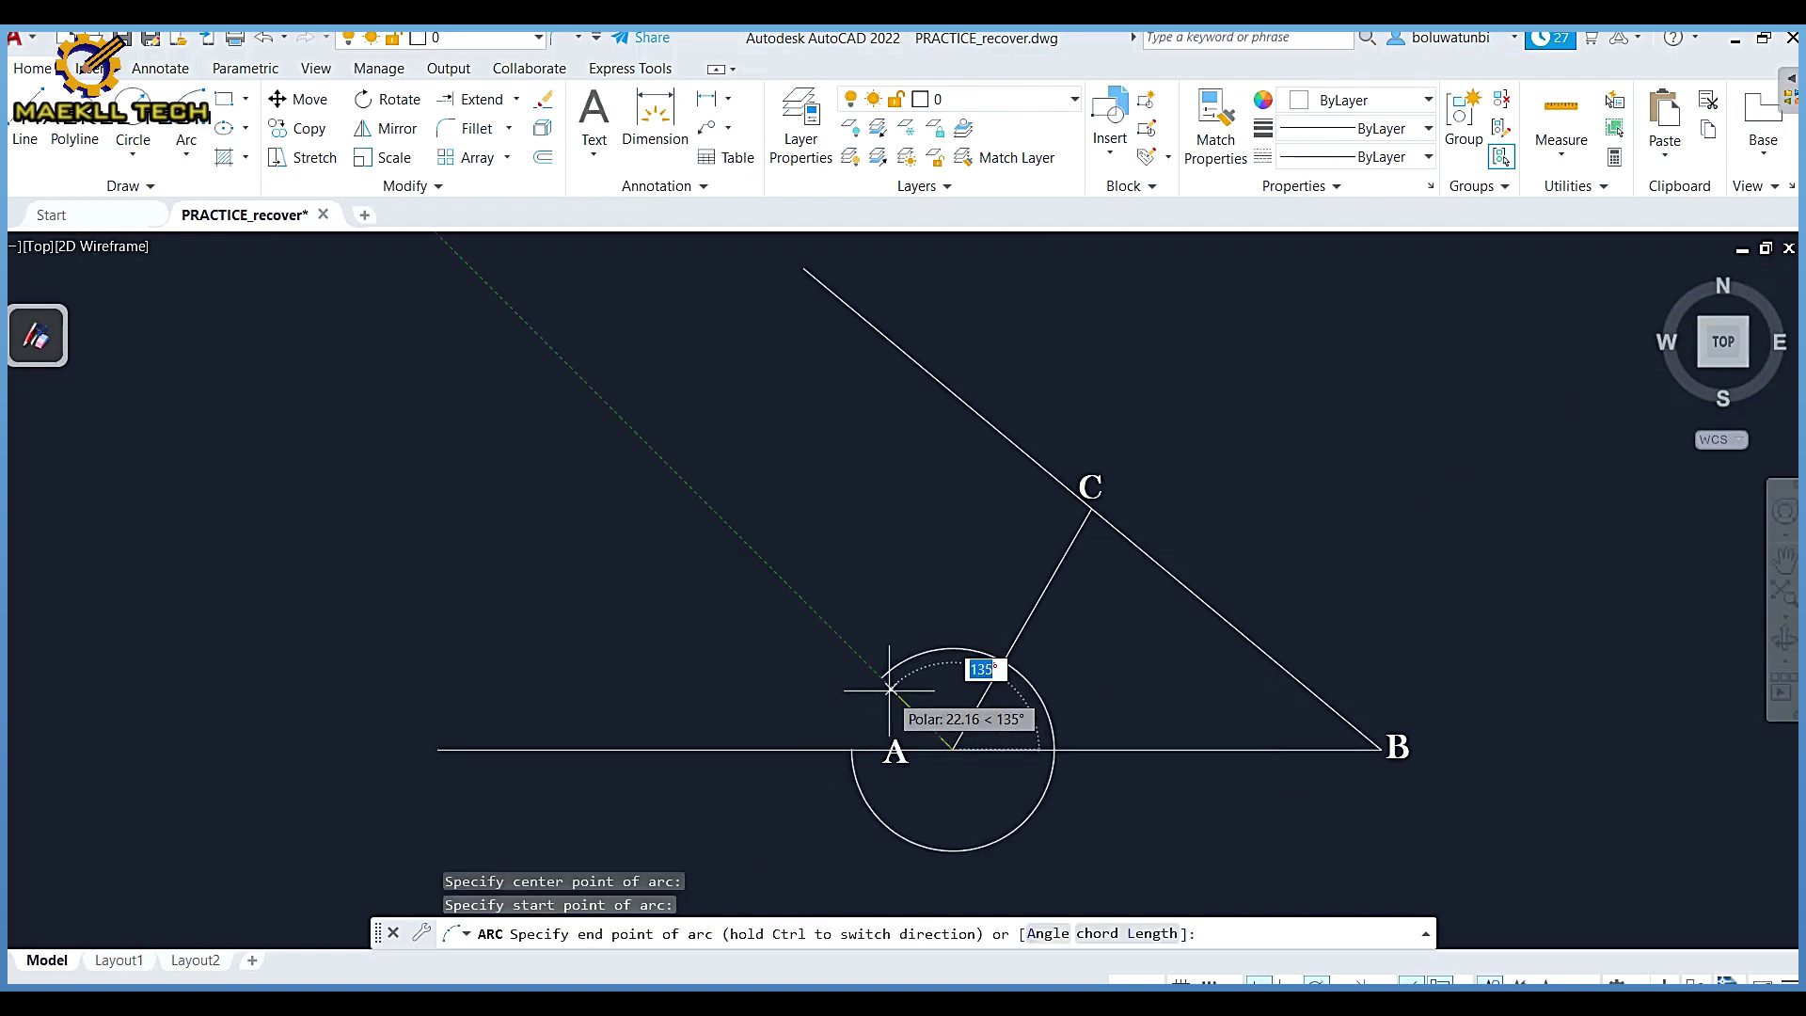
{"action": "left_click", "coordinate": [997, 663]}
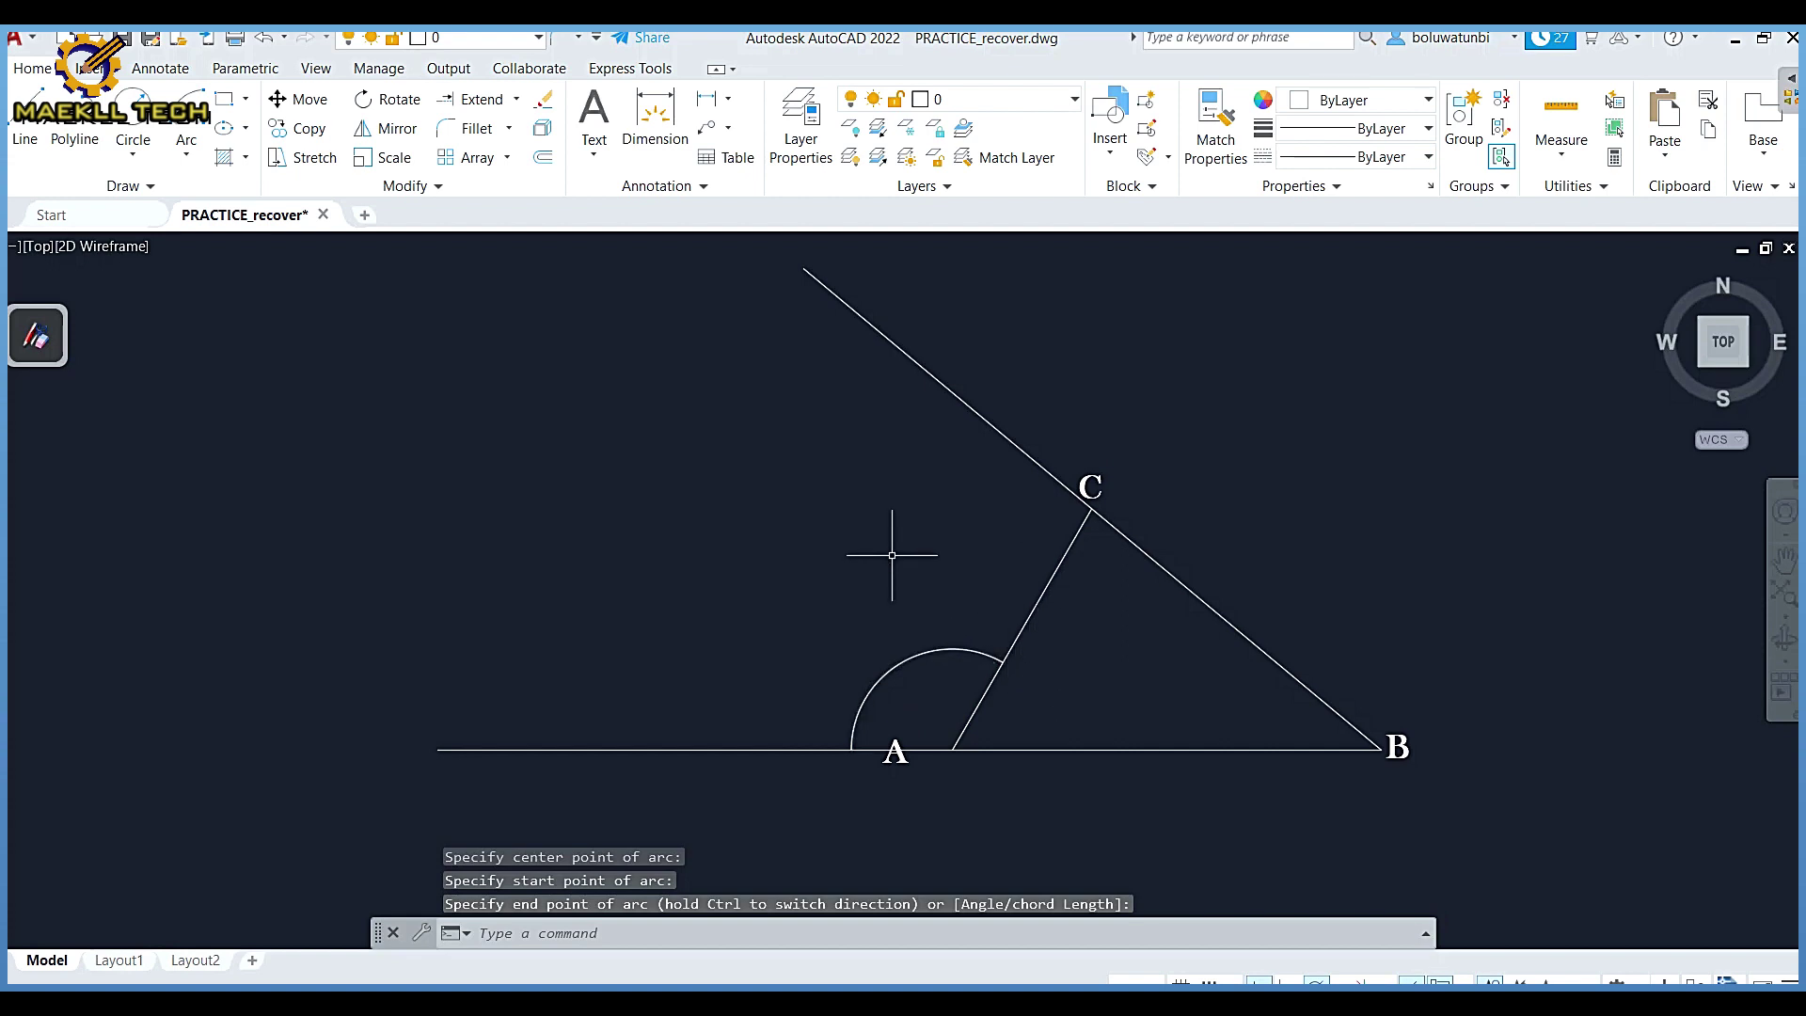
{"action": "left_click", "coordinate": [186, 118]}
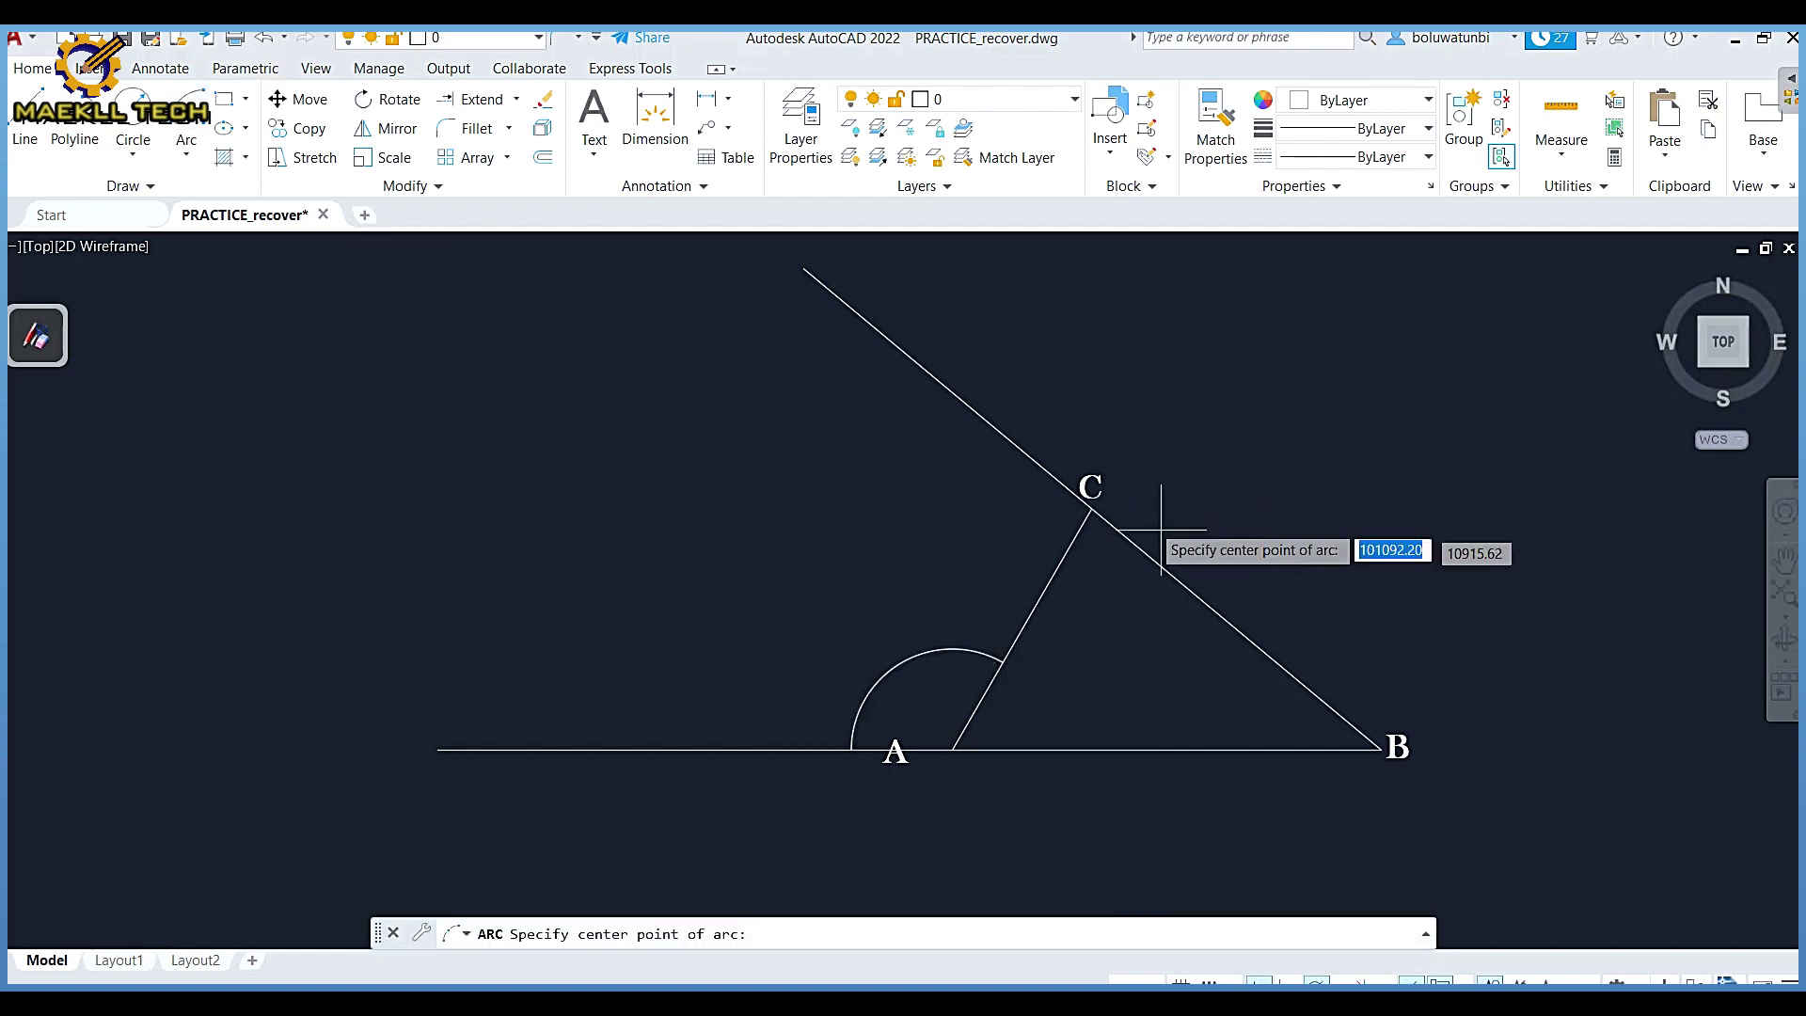
{"action": "left_click", "coordinate": [1091, 509]}
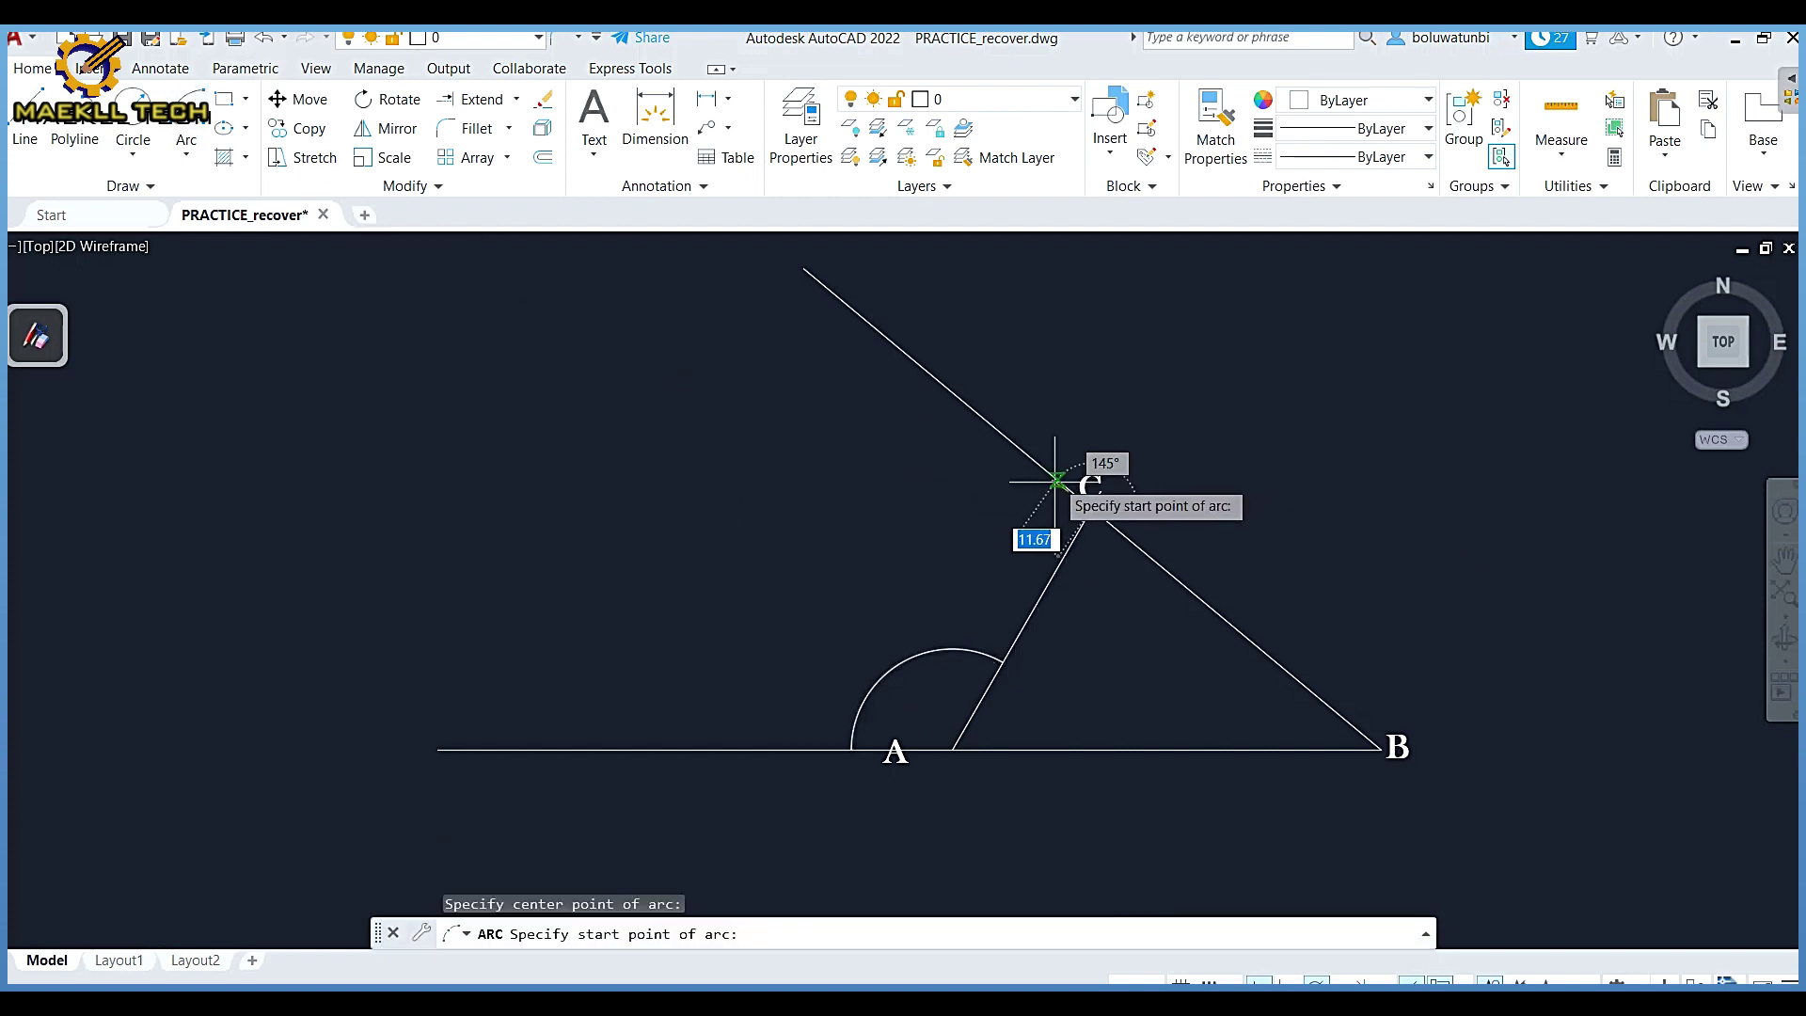
{"action": "left_click", "coordinate": [1034, 460]}
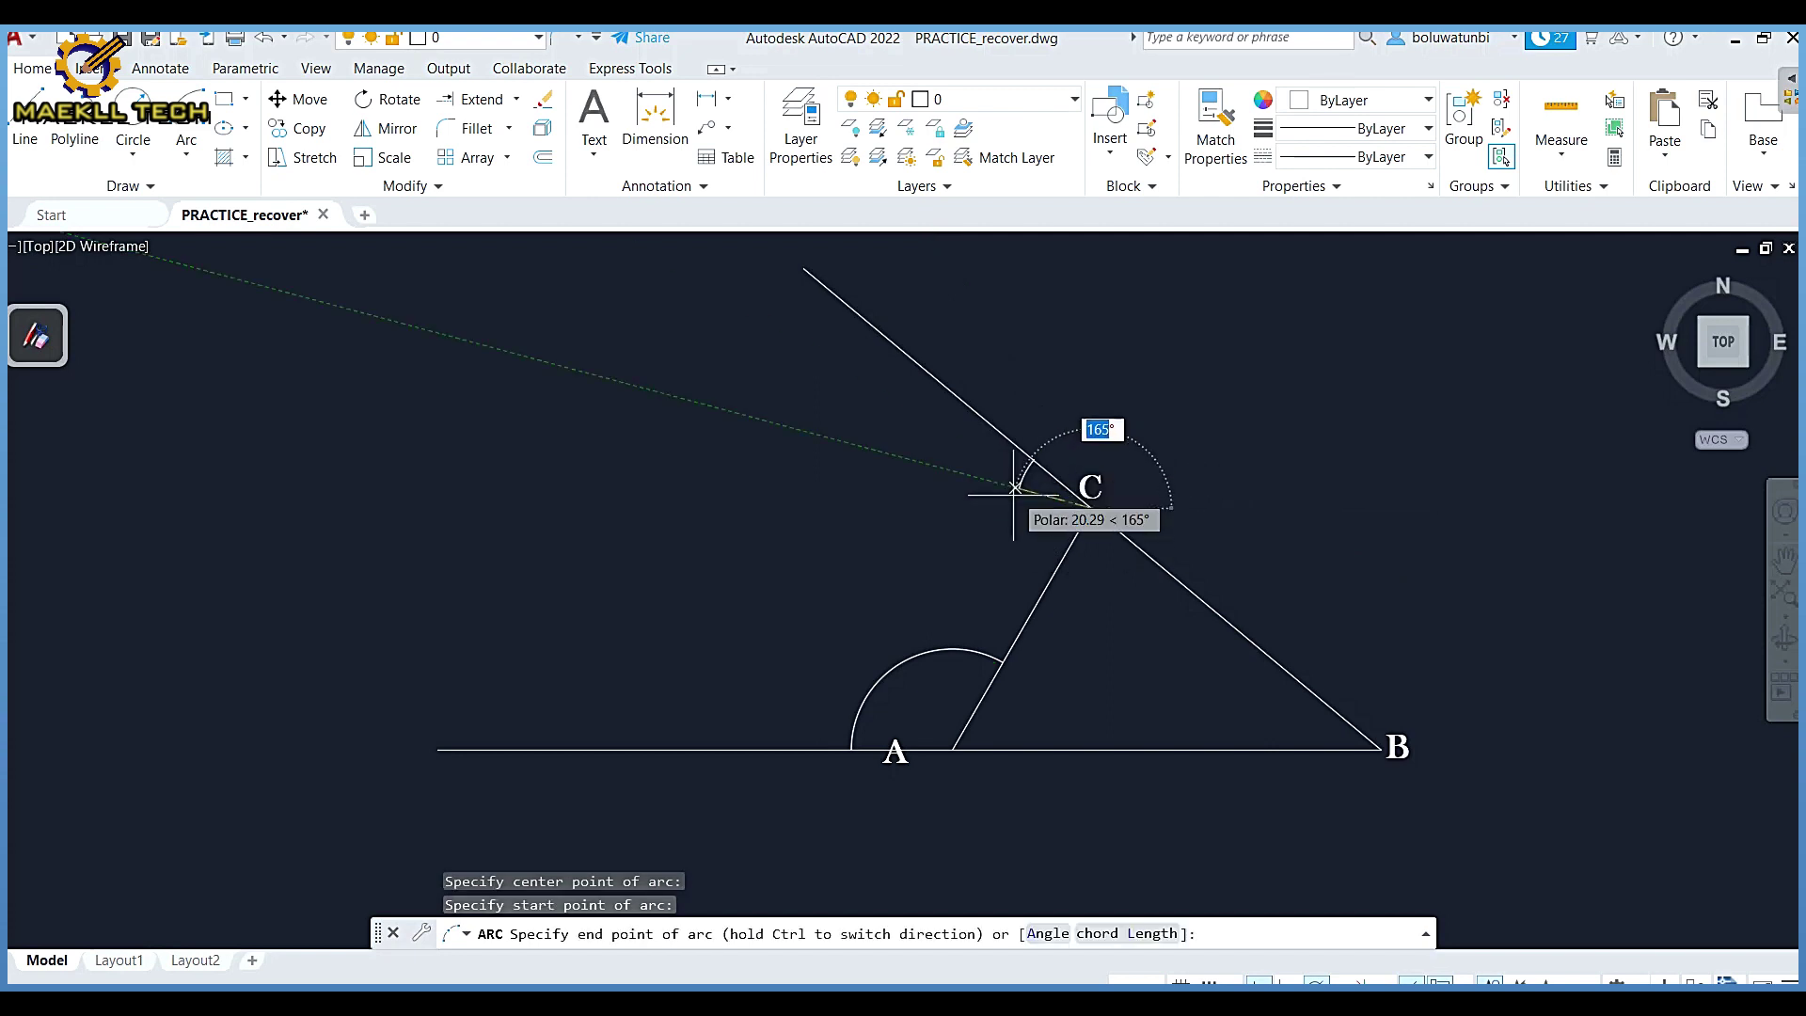
{"action": "left_click", "coordinate": [1052, 577]}
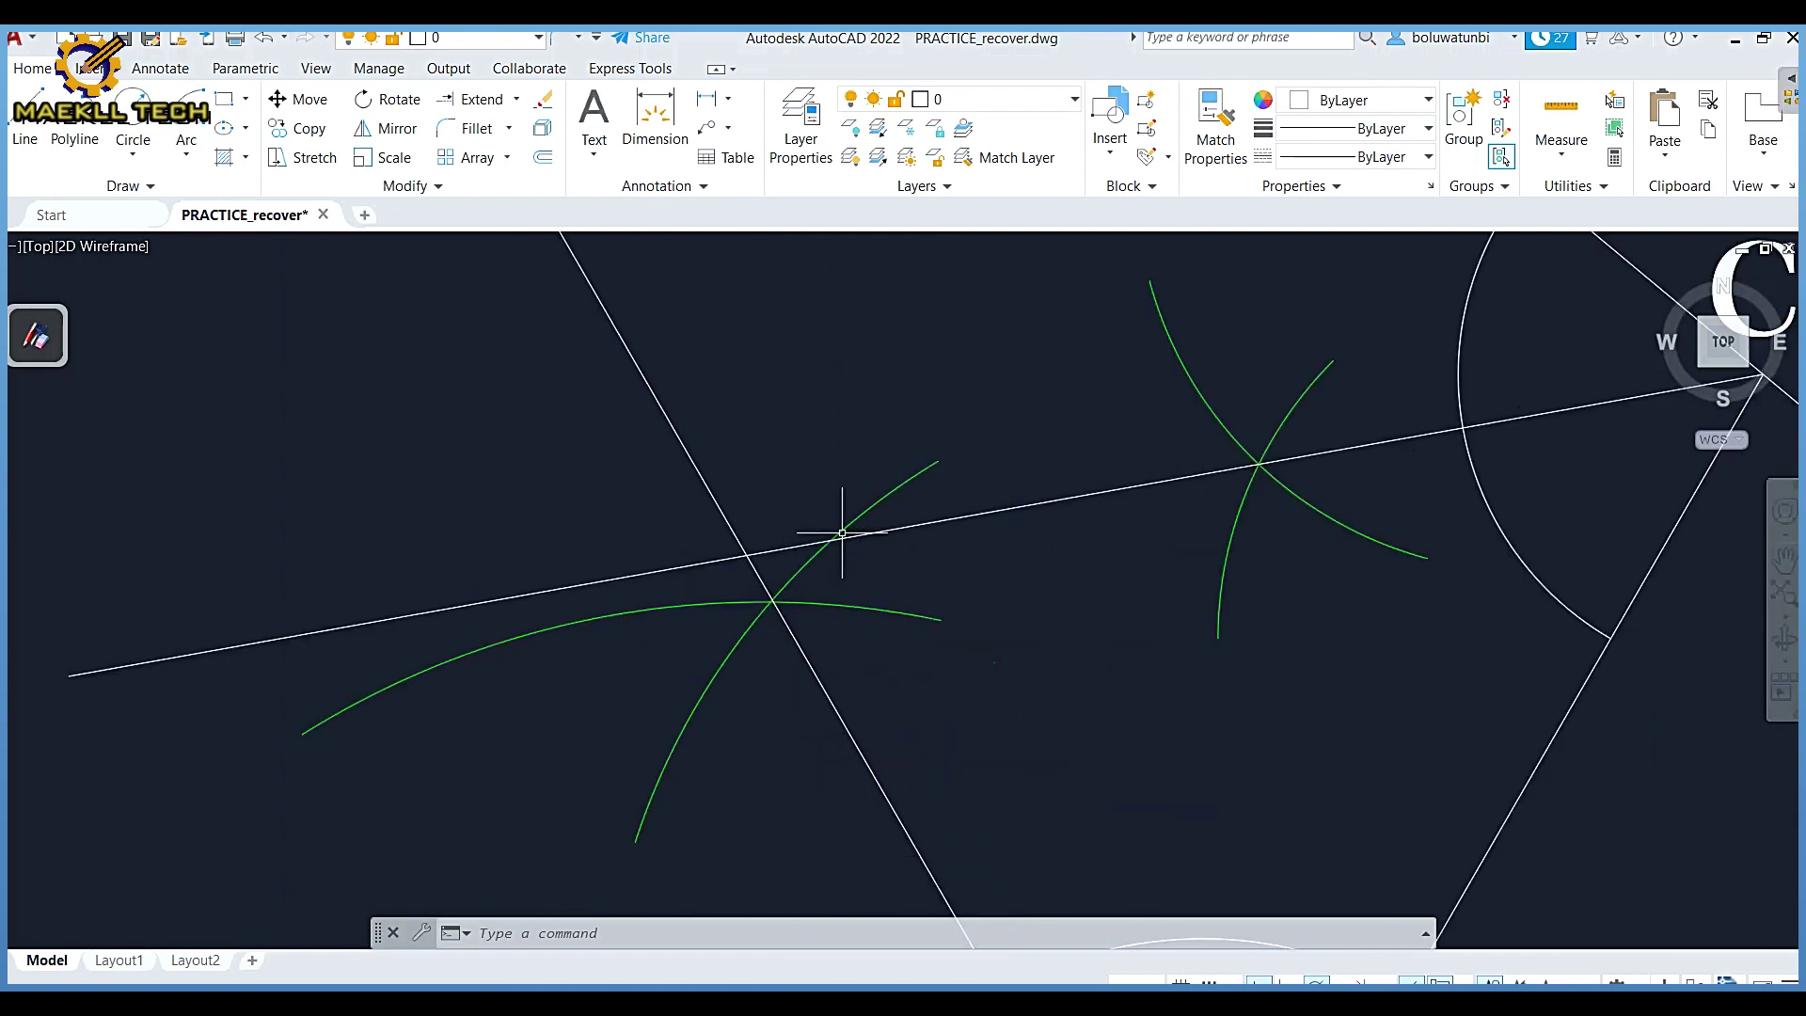
Step: Draw a circle centred at the bisectors' intersection, with its radius snapped perpendicular to AC
{"action": "scroll", "coordinate": [747, 557], "scroll_direction": "down", "scroll_amount": 6}
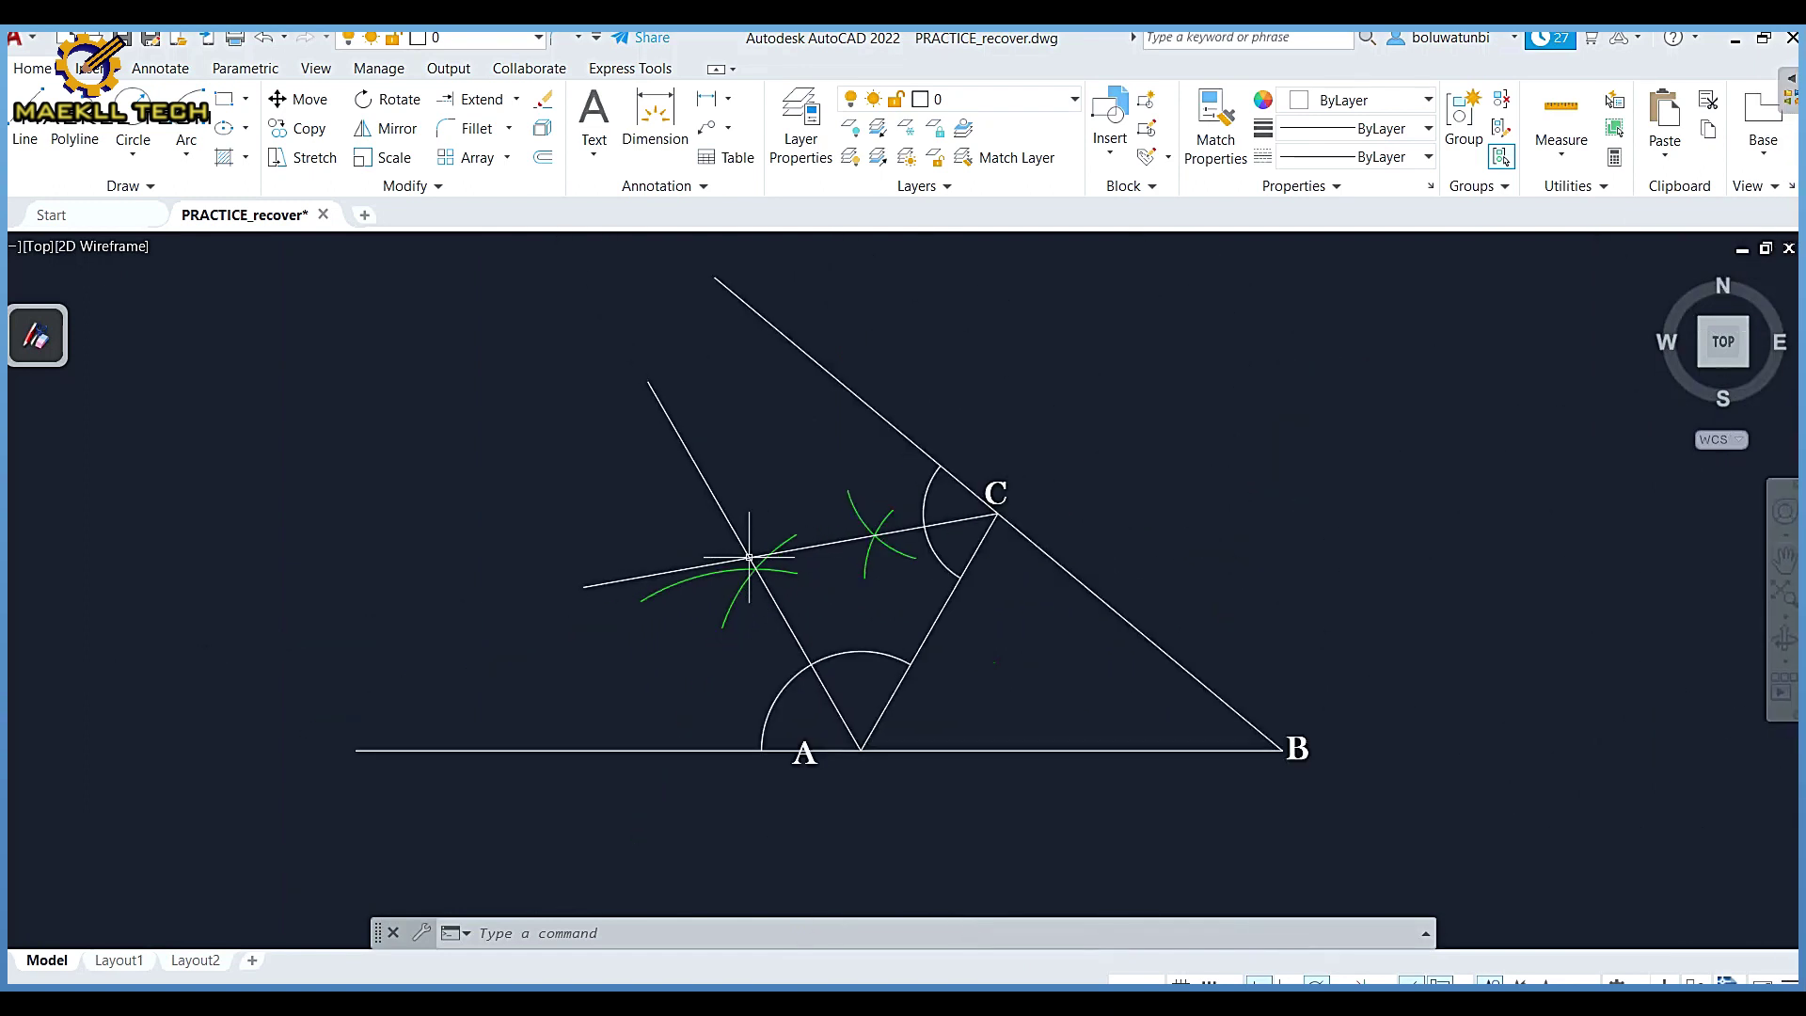
{"action": "left_click", "coordinate": [134, 123]}
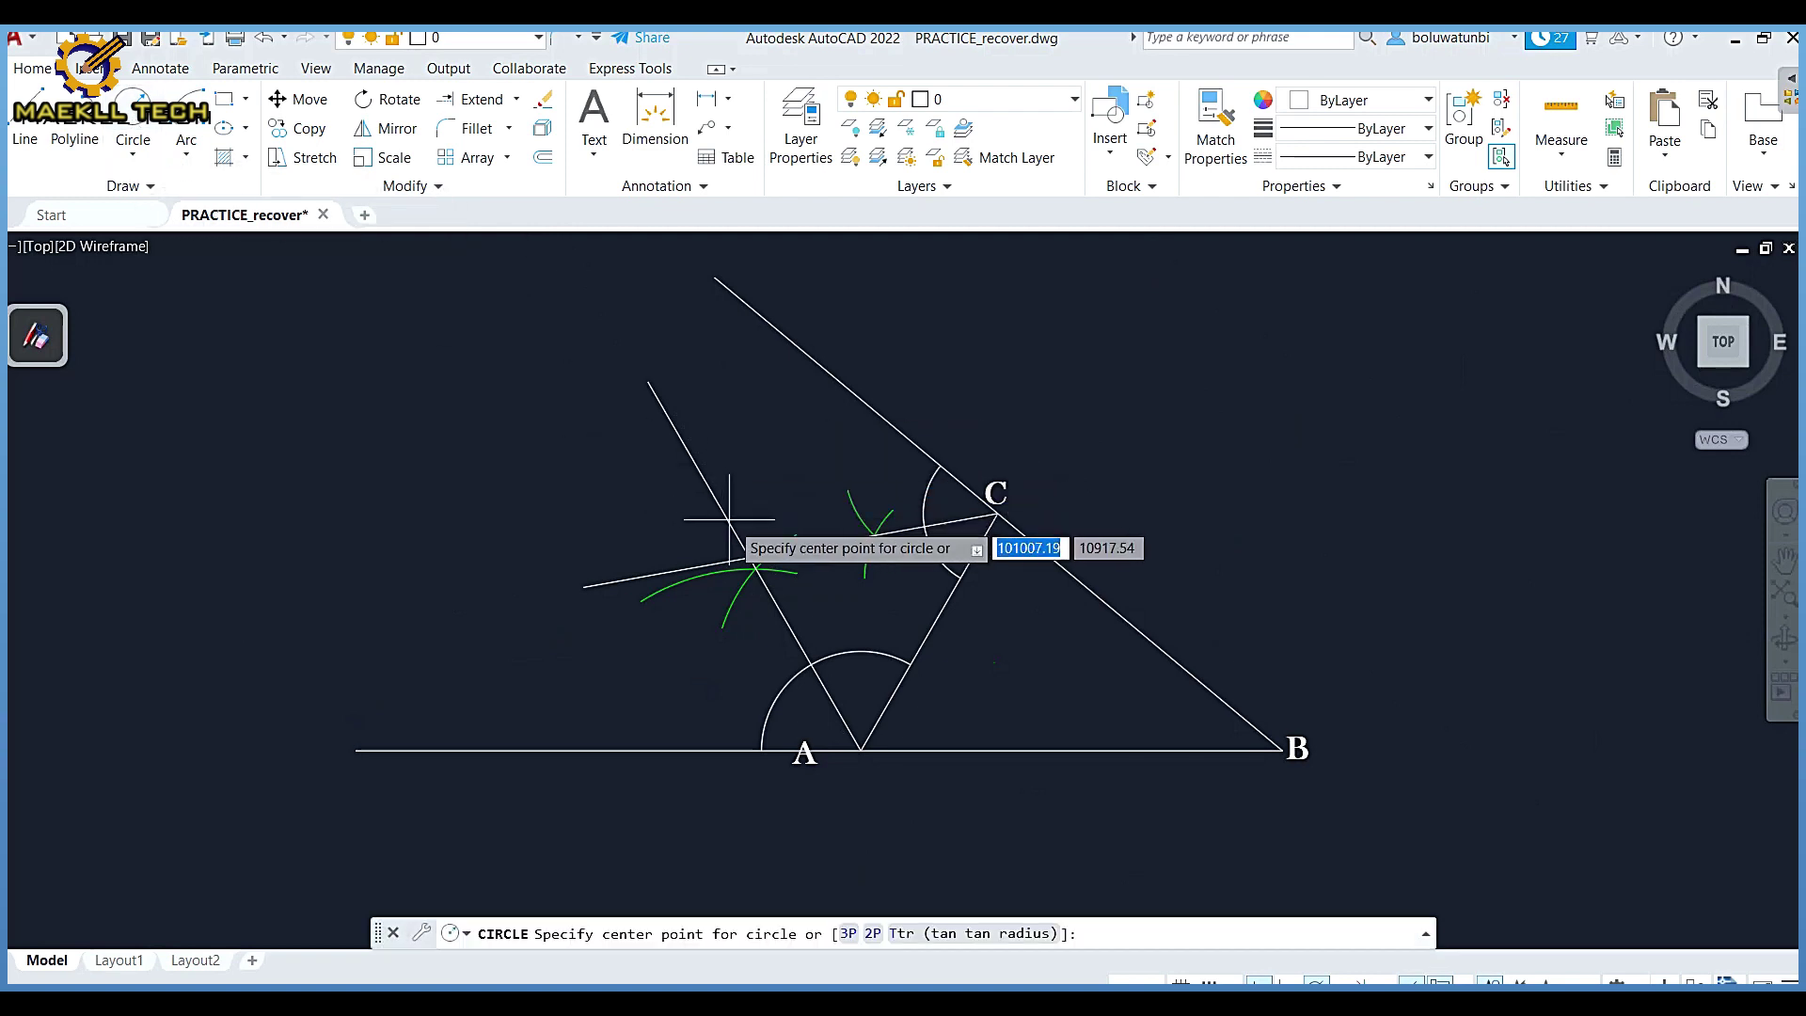
{"action": "scroll", "coordinate": [743, 562], "scroll_direction": "up", "scroll_amount": 5}
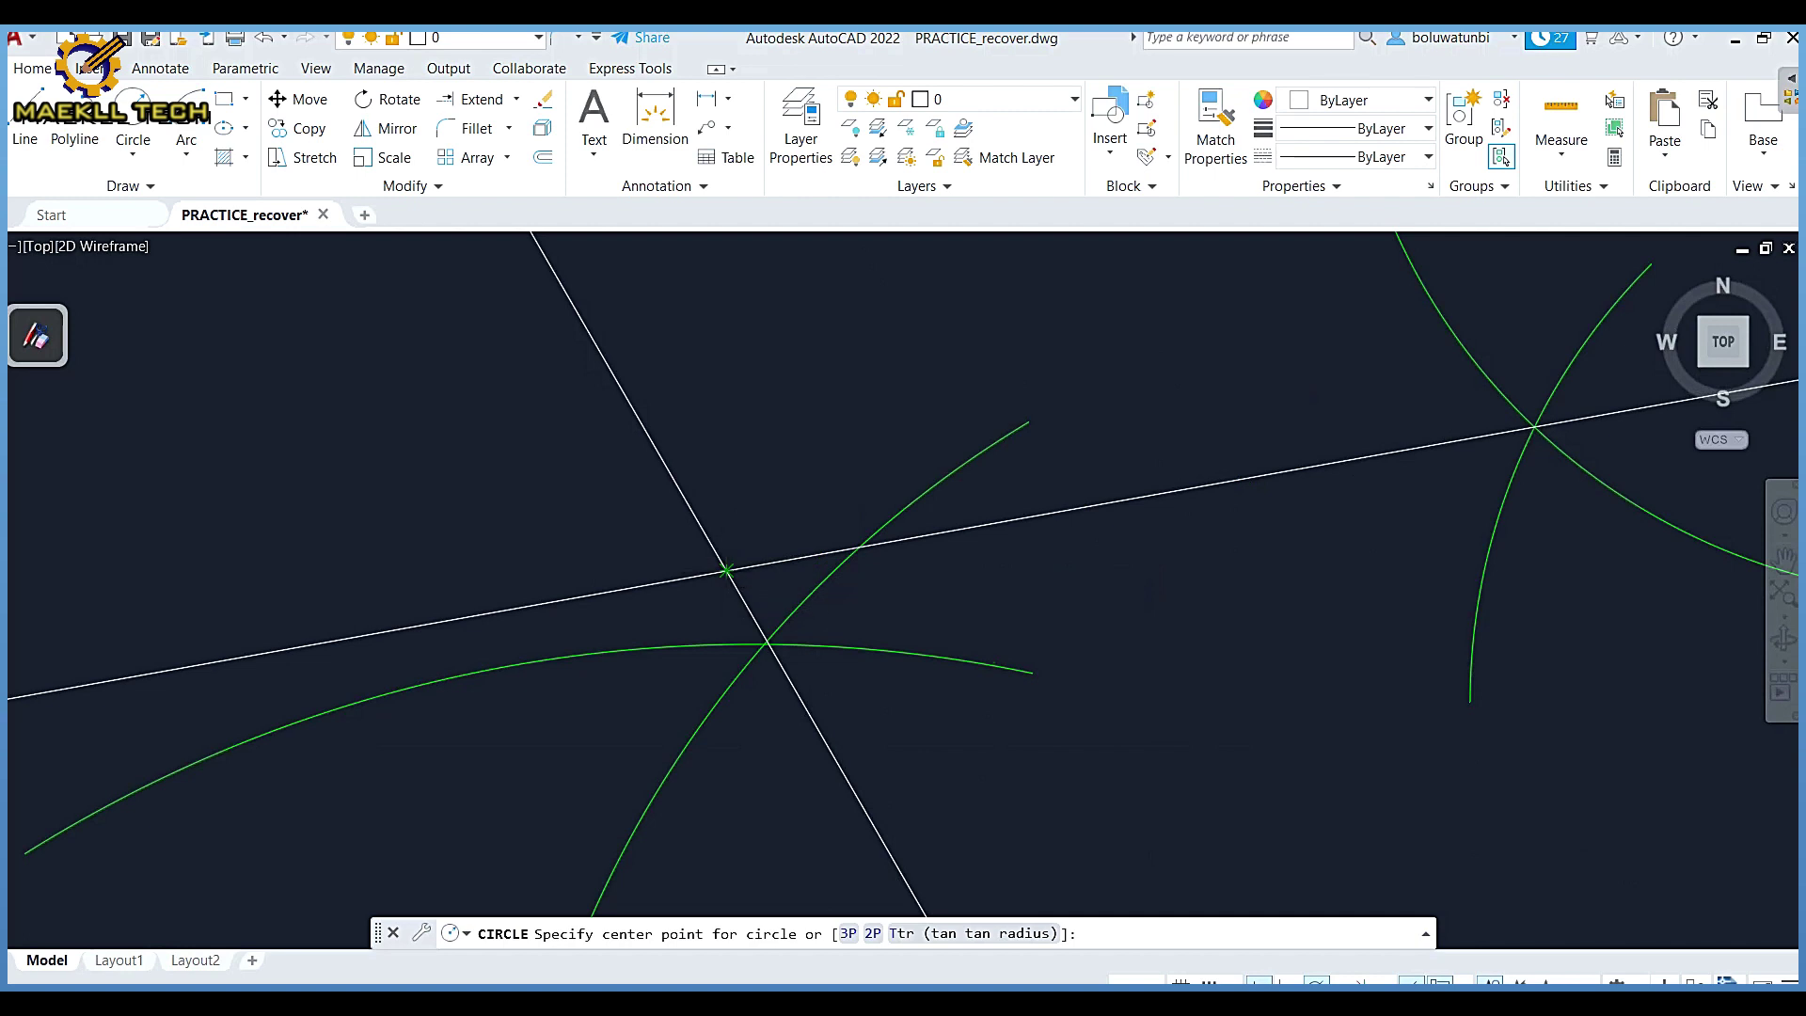
{"action": "left_click", "coordinate": [726, 570]}
{"action": "scroll", "coordinate": [743, 572], "scroll_direction": "down", "scroll_amount": 4}
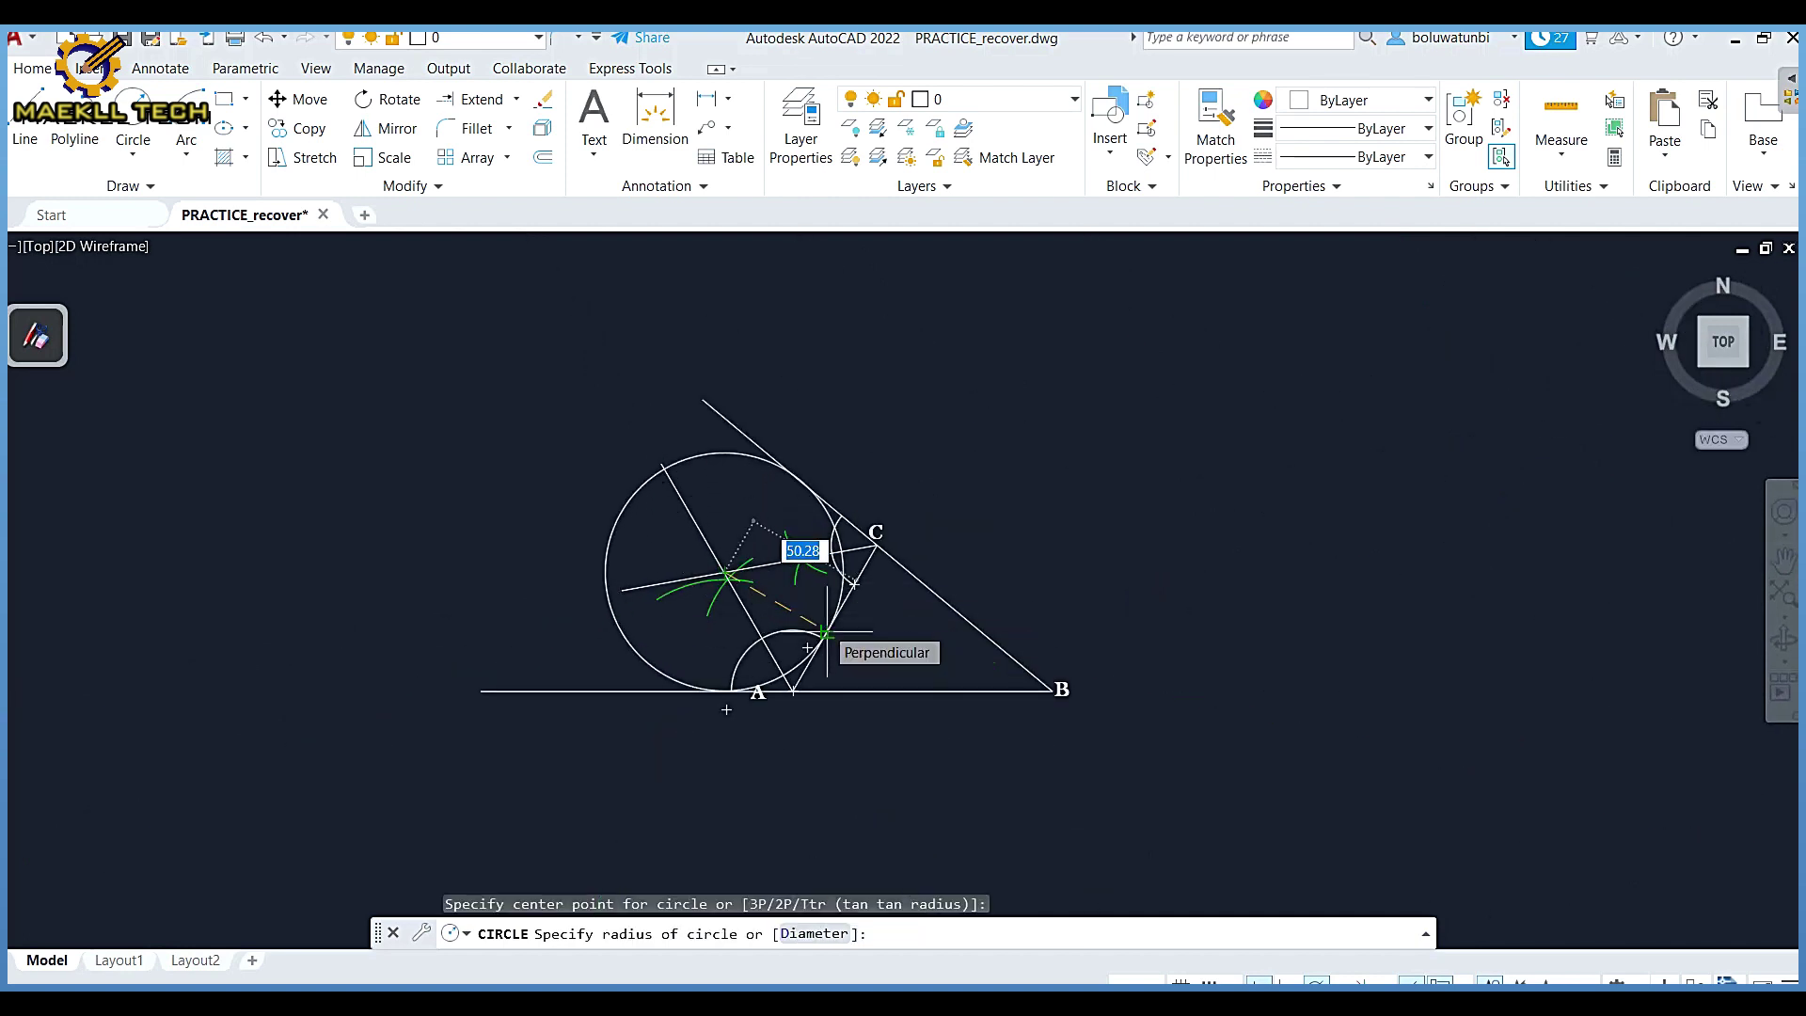
{"action": "left_click", "coordinate": [825, 632]}
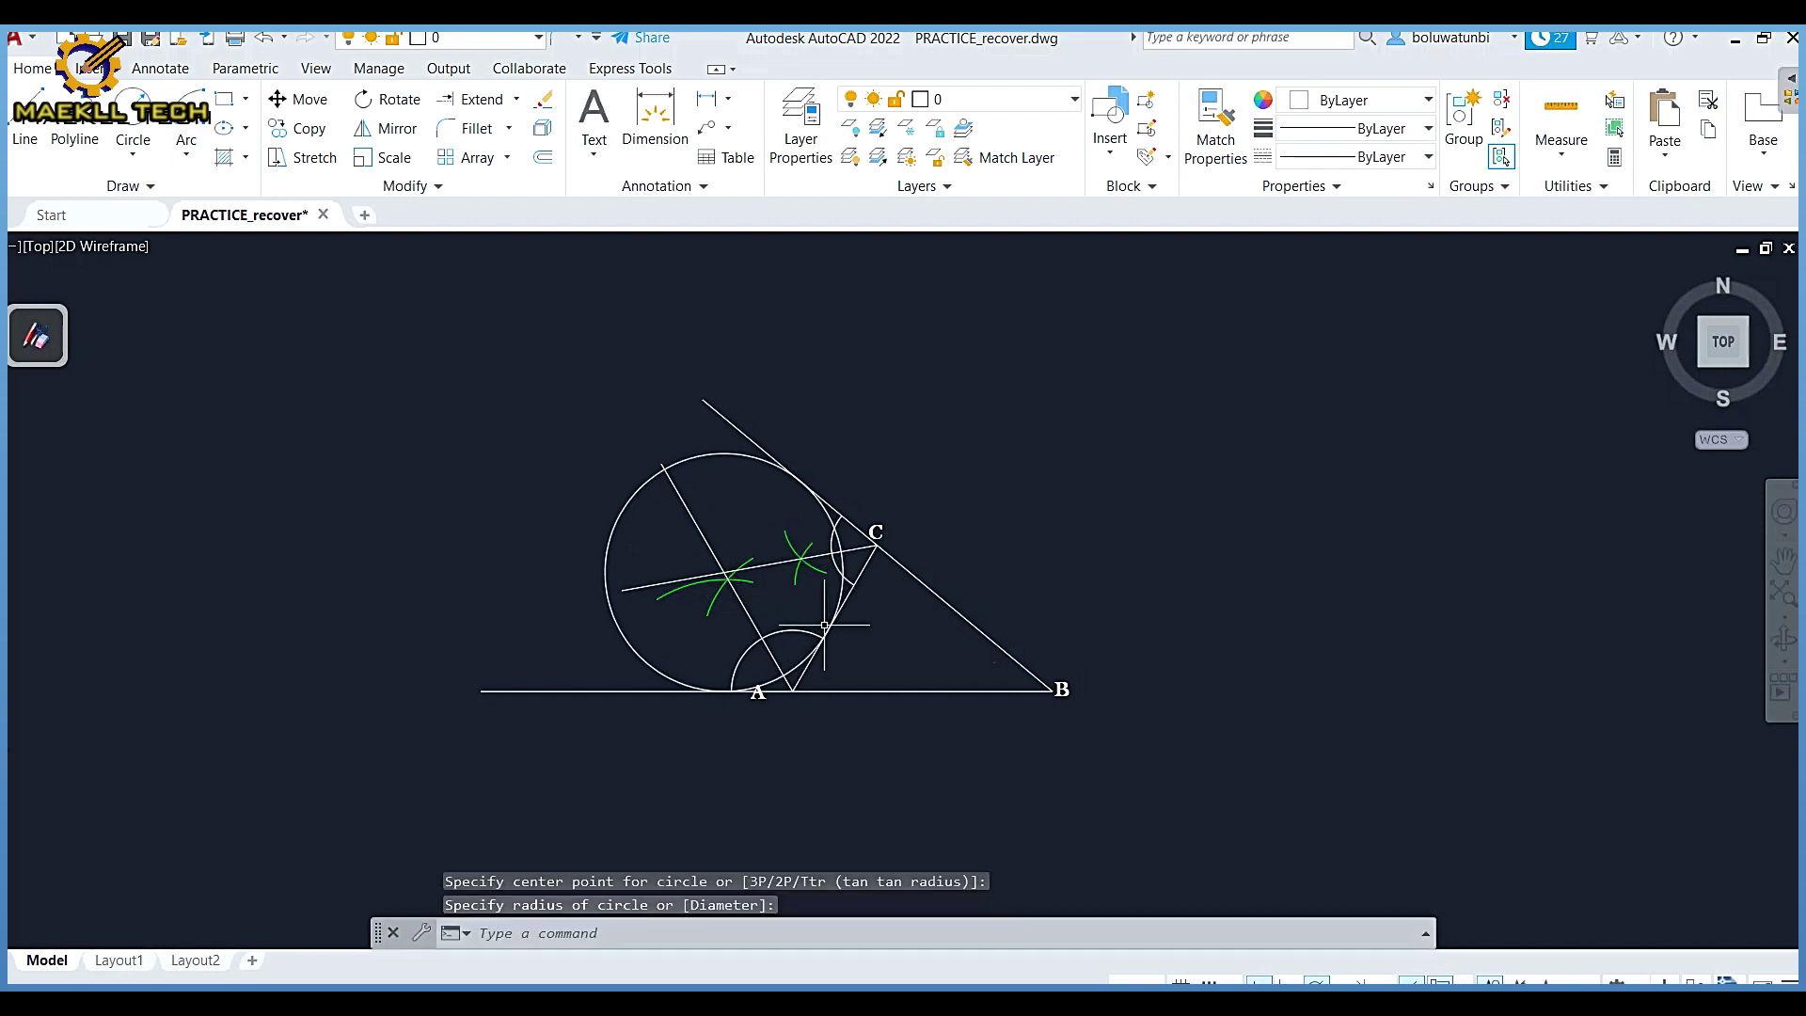
{"action": "scroll", "coordinate": [824, 625], "scroll_direction": "up", "scroll_amount": 4}
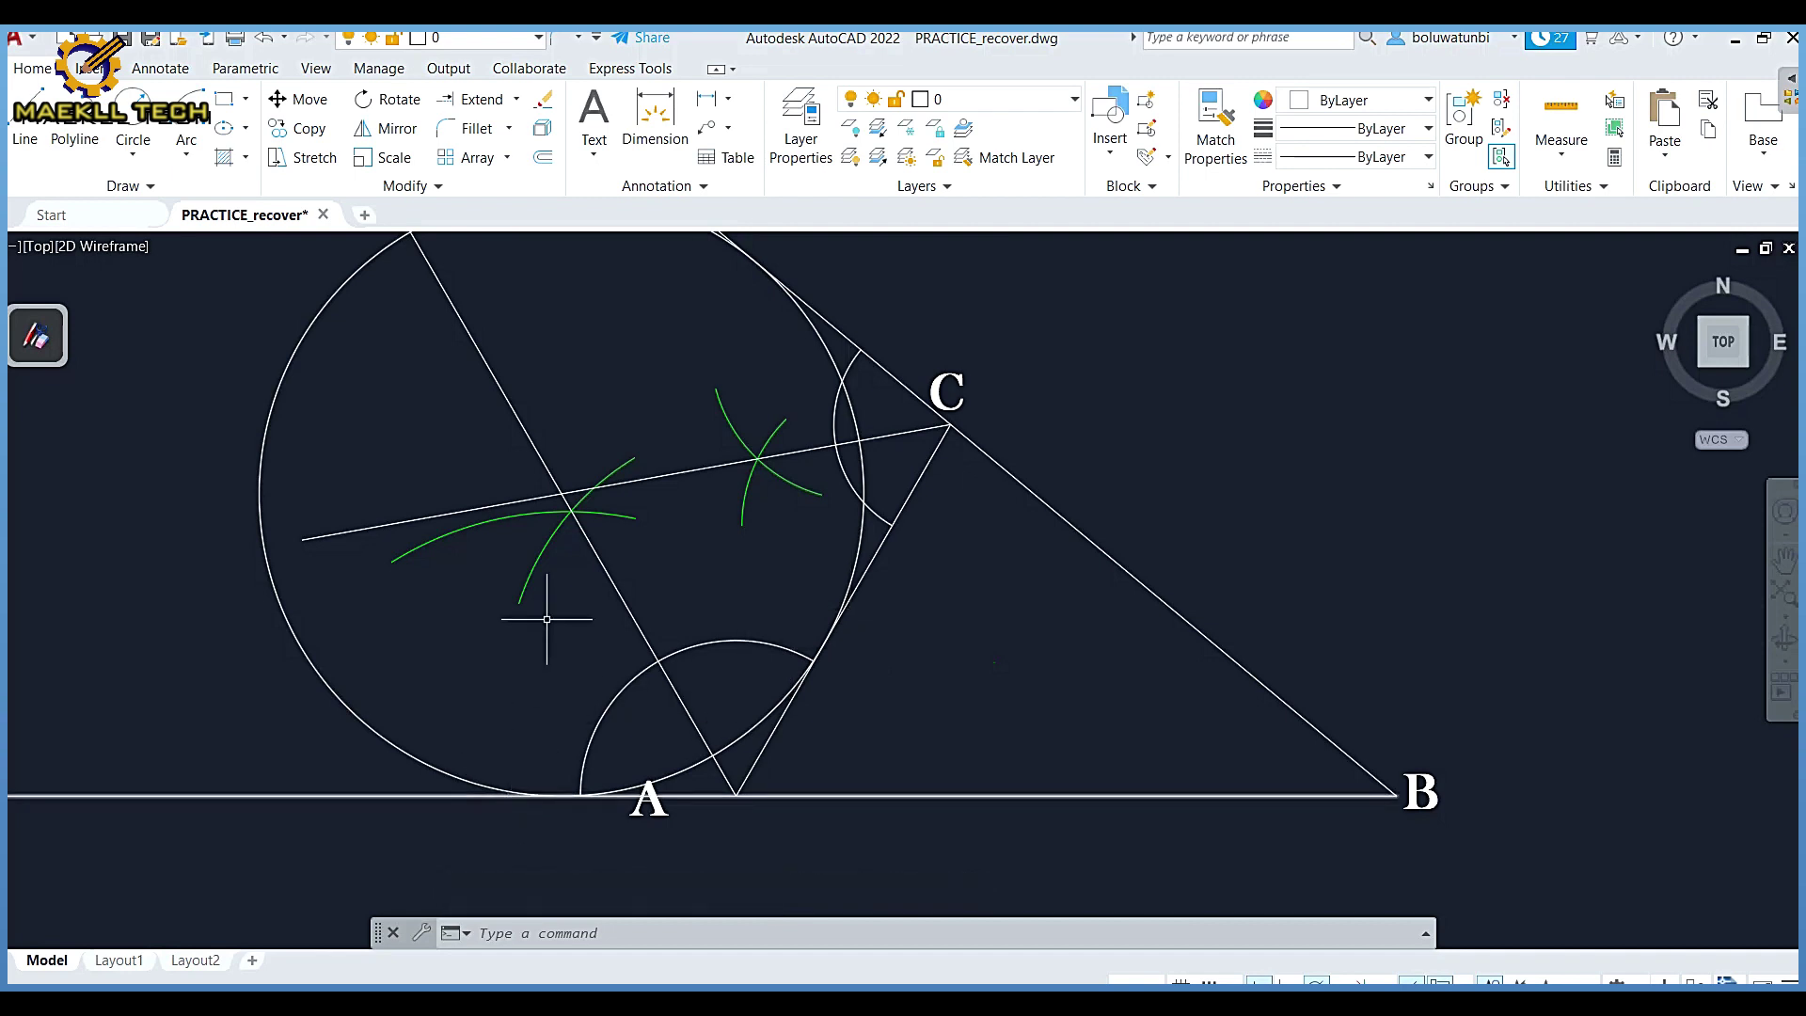
{"action": "scroll", "coordinate": [564, 546], "scroll_direction": "up", "scroll_amount": 3}
{"action": "scroll", "coordinate": [564, 565], "scroll_direction": "down", "scroll_amount": 6}
{"action": "scroll", "coordinate": [602, 656], "scroll_direction": "up", "scroll_amount": 2}
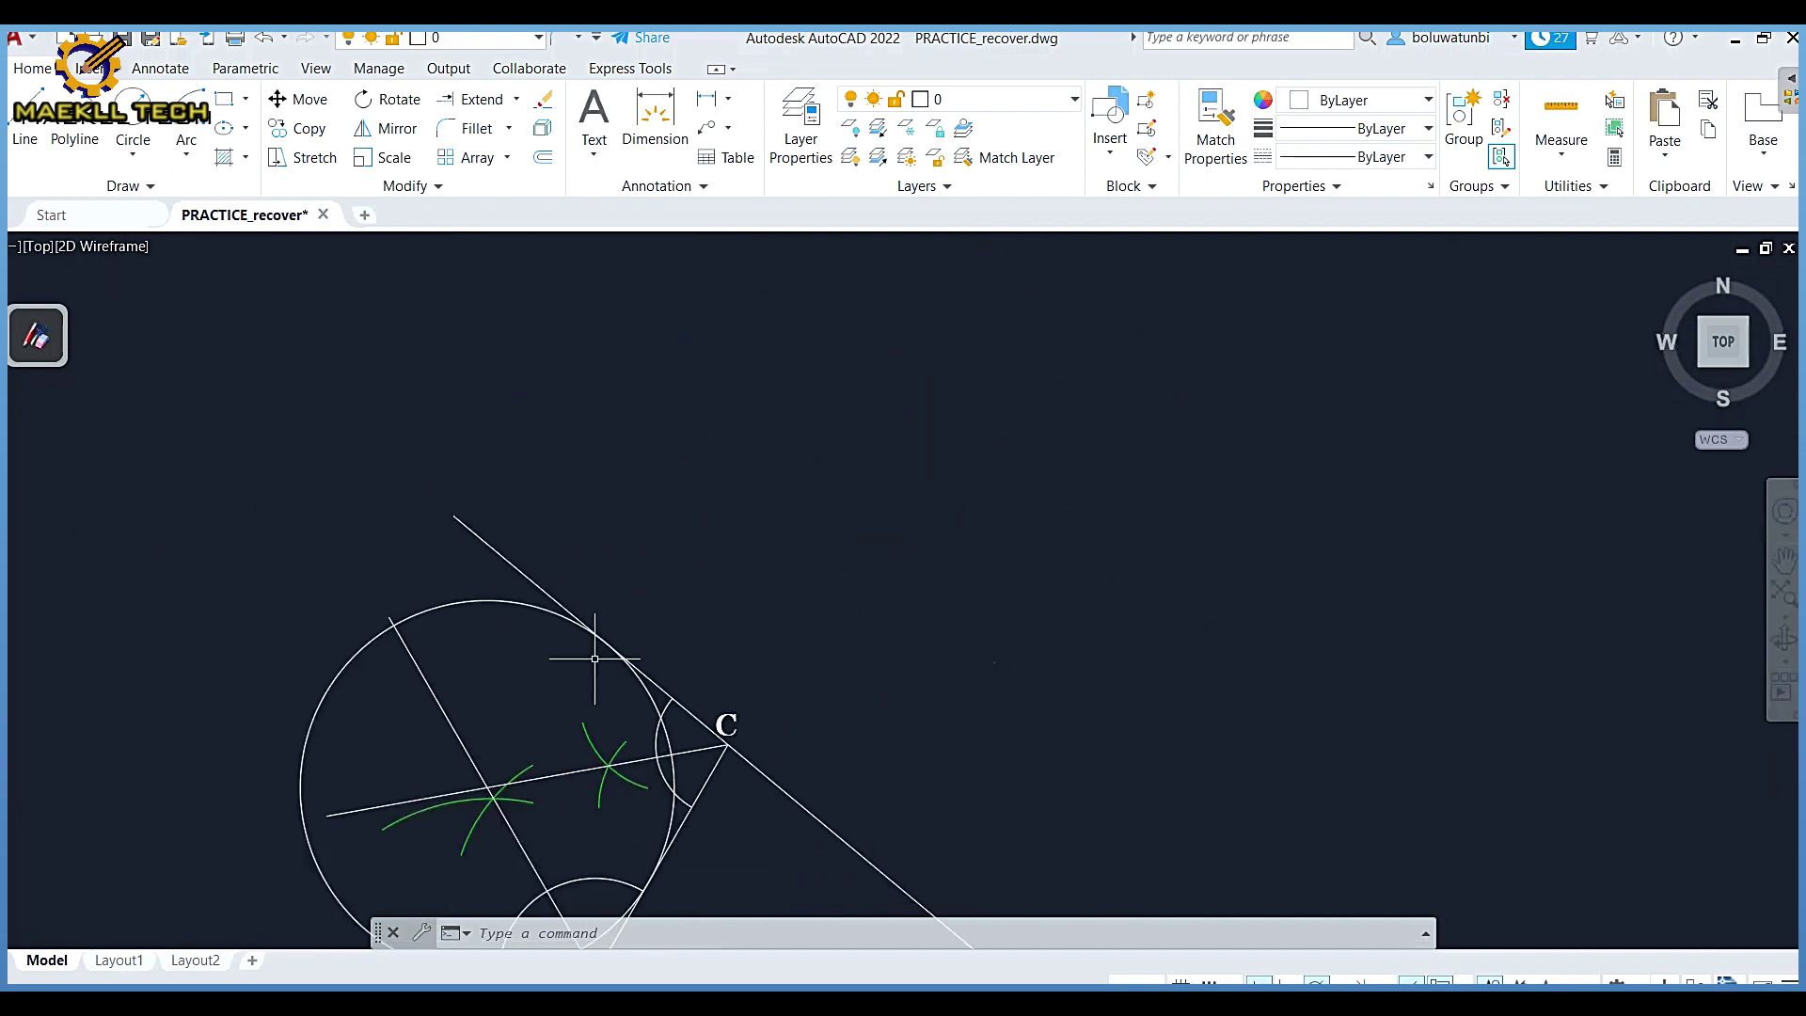
{"action": "mouse_move", "coordinate": [603, 637]}
{"action": "middle_mouse_down"}
{"action": "mouse_move", "coordinate": [596, 725]}
{"action": "mouse_move", "coordinate": [685, 420]}
{"action": "mouse_move", "coordinate": [752, 509]}
{"action": "middle_mouse_up"}
{"action": "scroll", "coordinate": [686, 423], "scroll_direction": "down", "scroll_amount": 1}
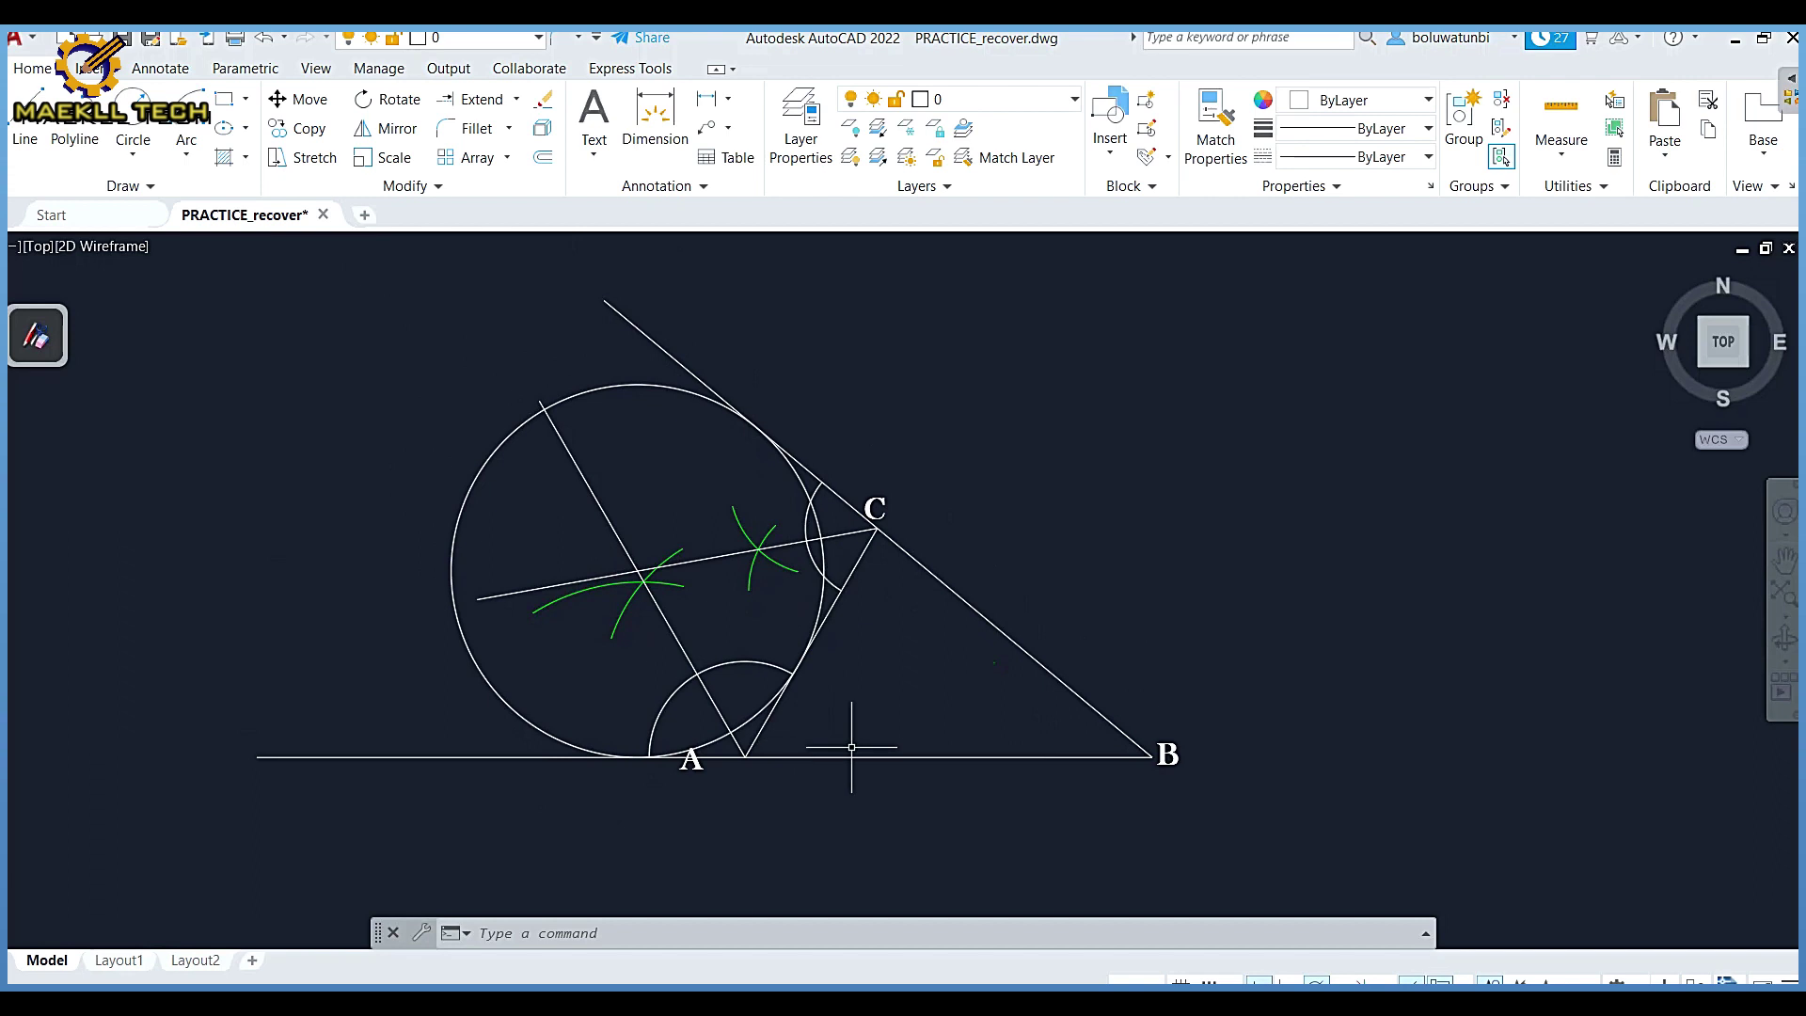